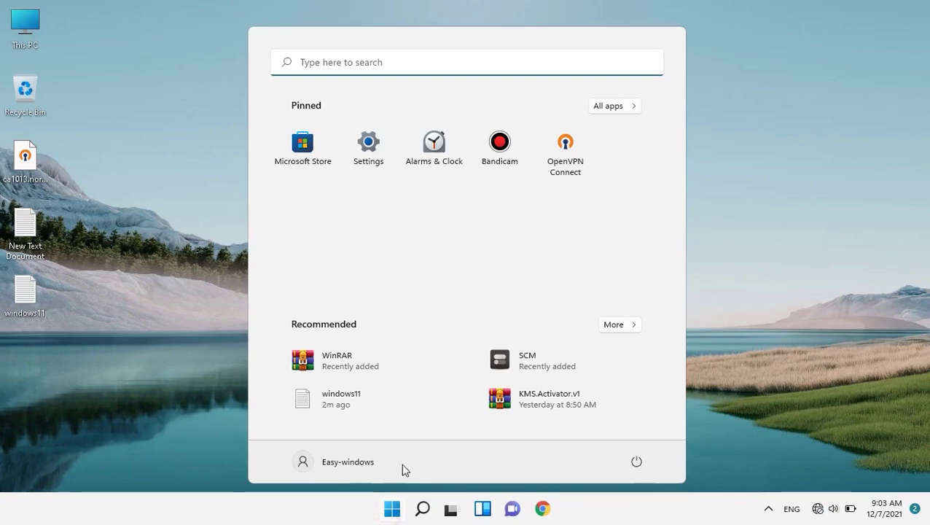
Open the Network and Sharing Center from Control Panel's Network and Internet category.
type("con")
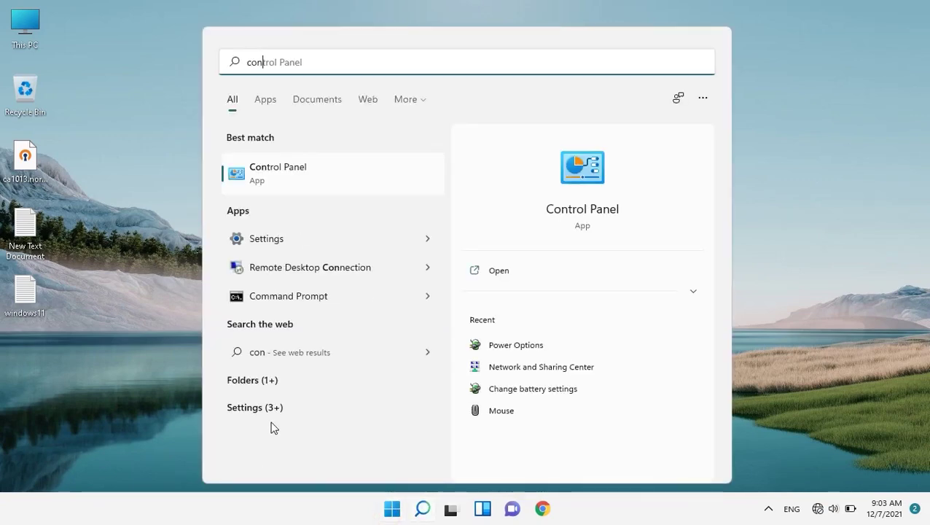
left_click(288, 172)
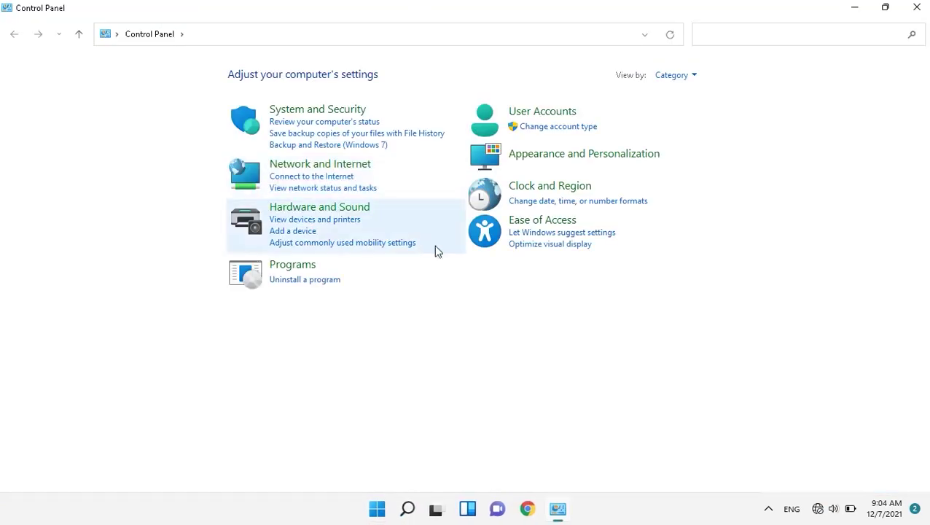
left_click(345, 162)
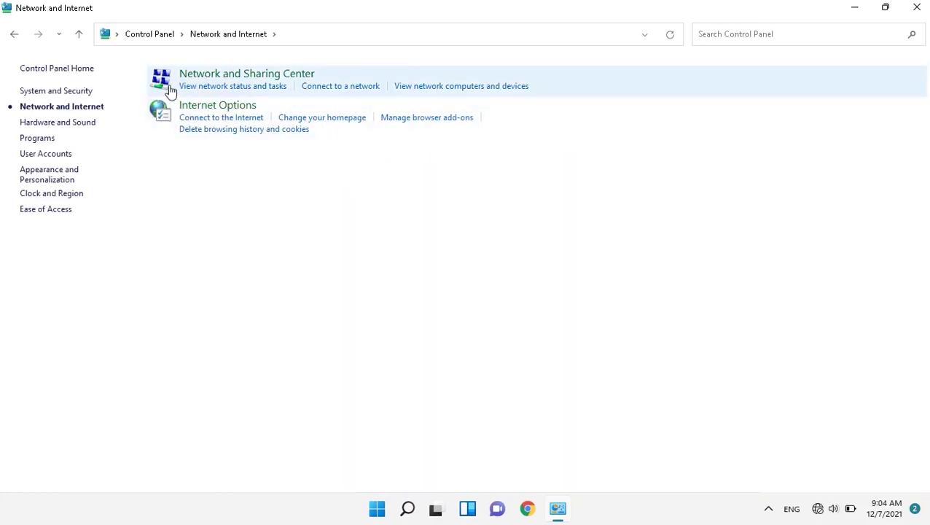
left_click(310, 74)
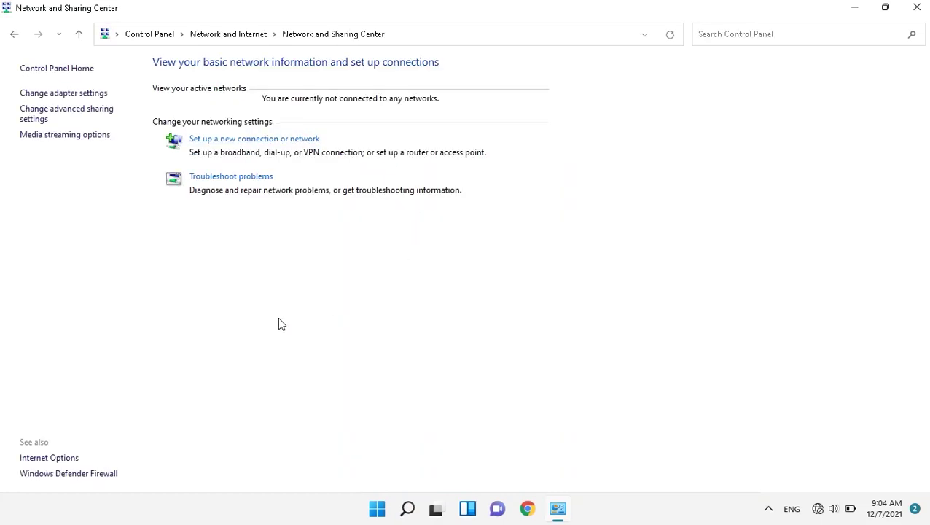
Open the network adapter settings and enable the Wi-Fi adapter.
left_click(92, 94)
left_click(74, 94)
right_click(388, 92)
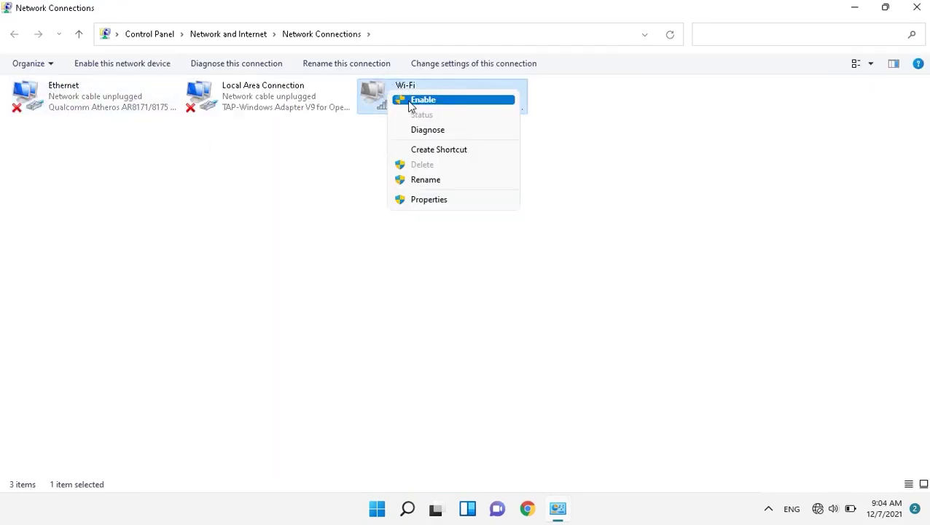
left_click(405, 98)
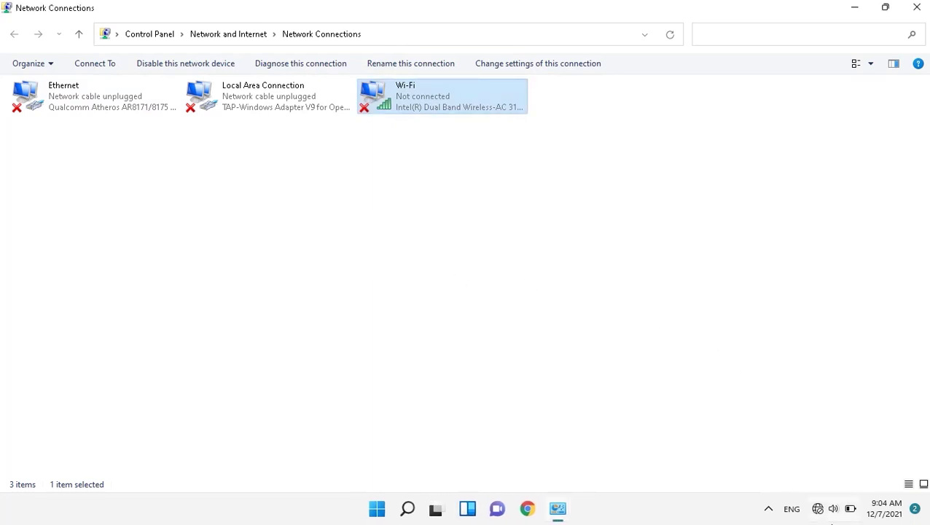
Connect to the TP-LINK Wi-Fi network with Connect automatically turned on.
left_click(826, 513)
left_click(744, 255)
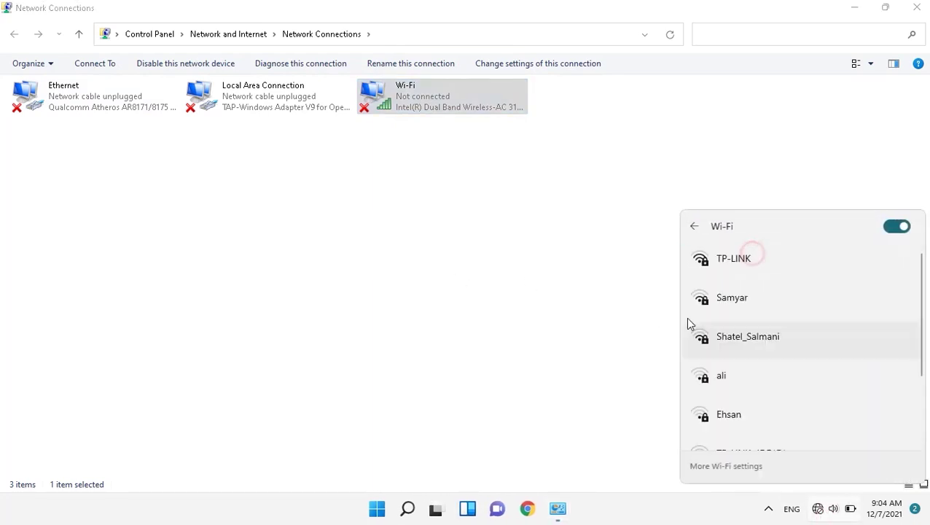
left_click(736, 274)
left_click(722, 292)
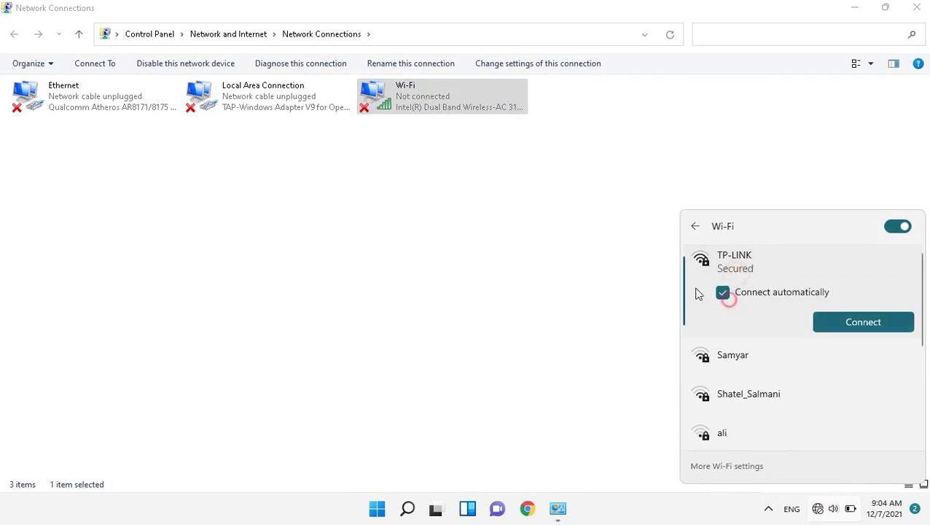
left_click(851, 326)
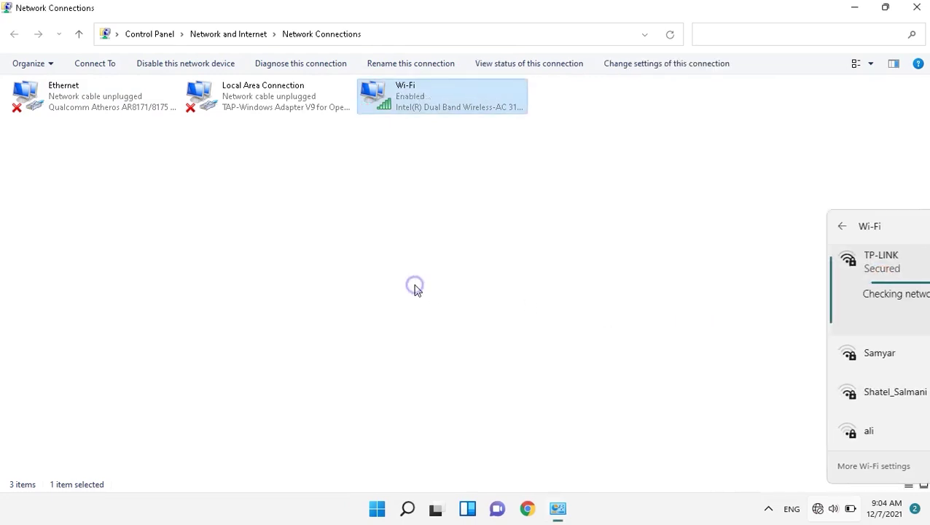
Check the Wi-Fi connection status in the list of available networks.
right_click(414, 287)
left_click(817, 508)
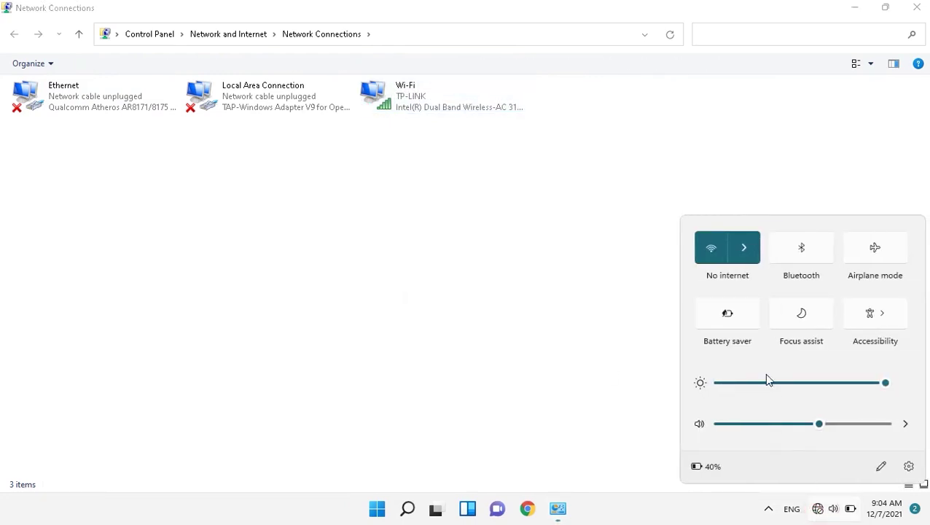
left_click(745, 254)
left_click(570, 269)
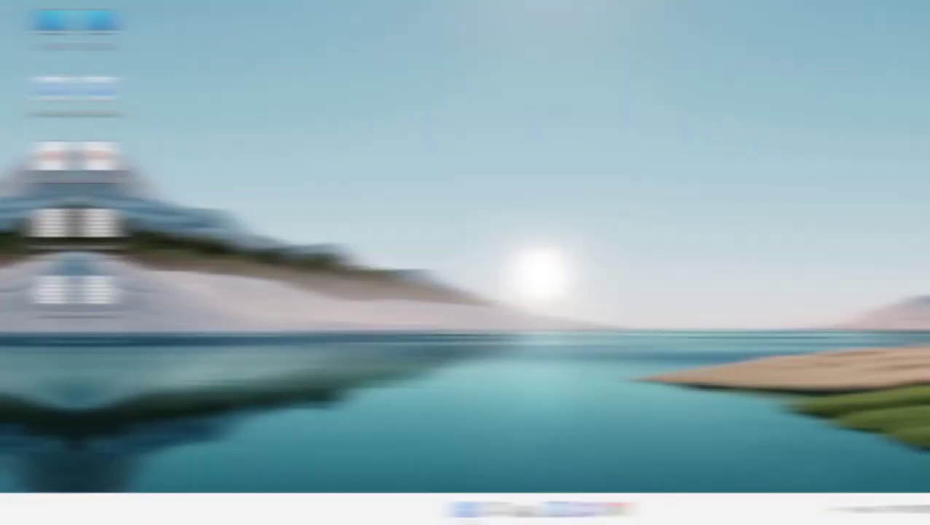
Search for Device Manager, open it and maximize its window.
left_click(391, 508)
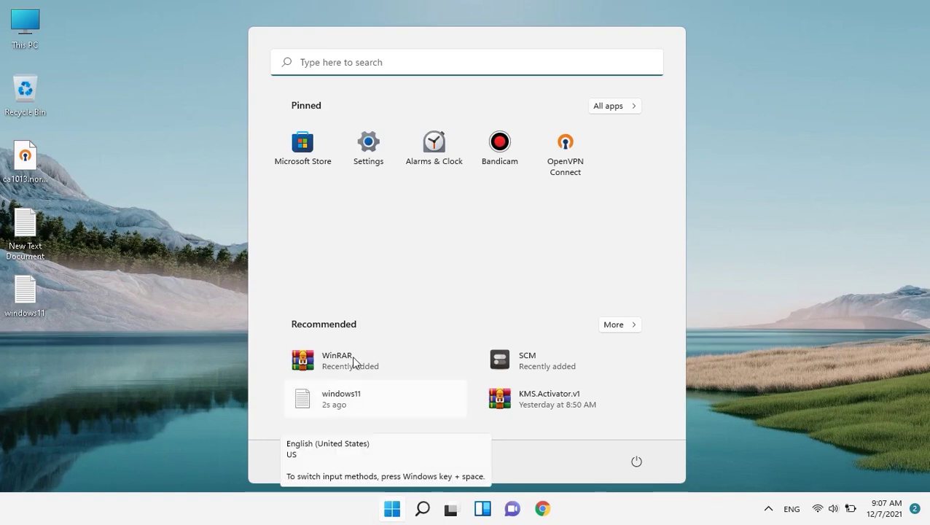
type("de")
key("Return")
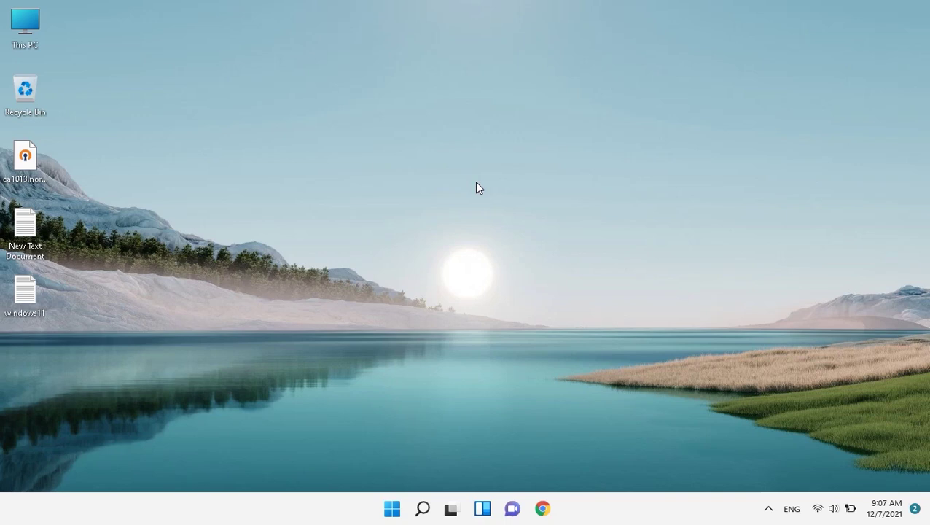
left_click(771, 509)
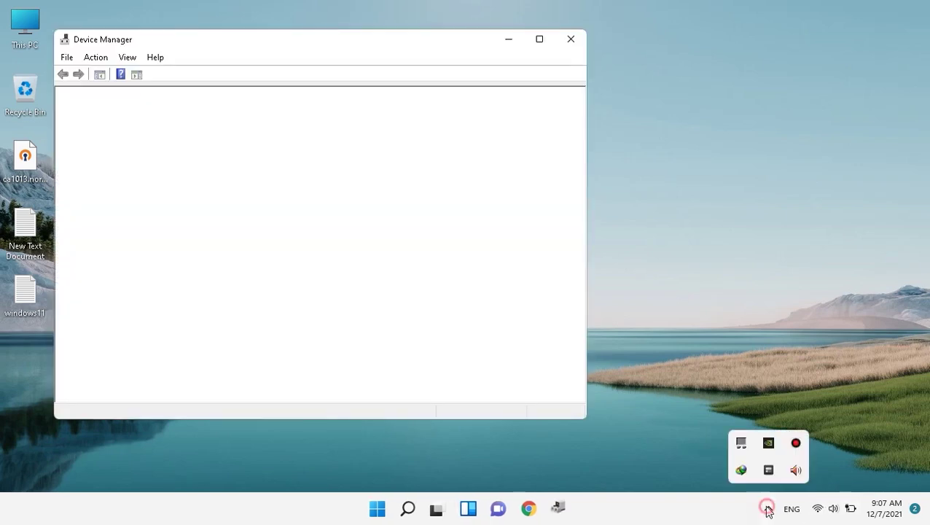
left_click(488, 352)
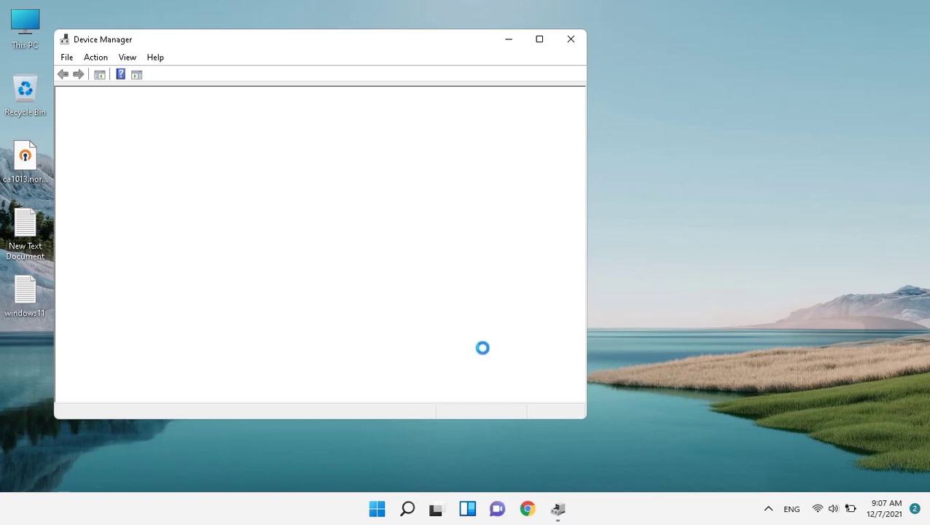
left_click(539, 40)
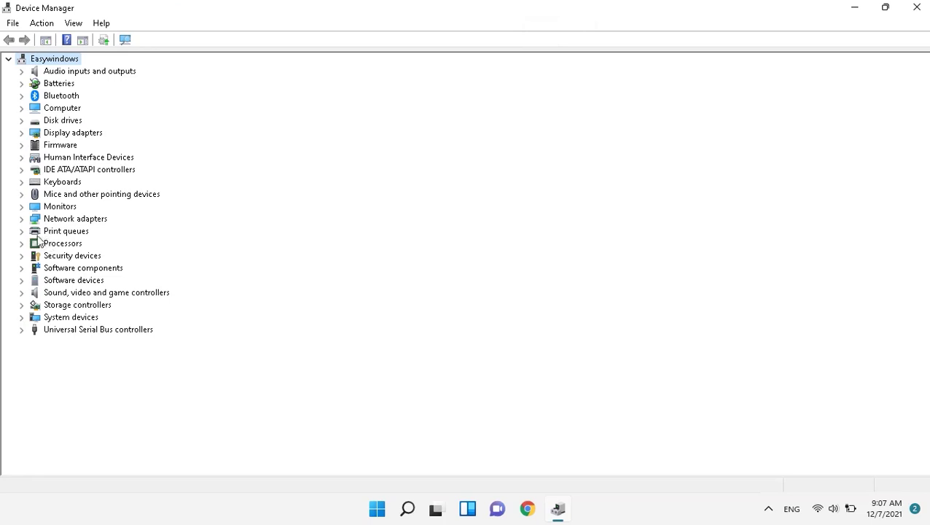
Expand Network adapters and run an automatic driver update search for the Intel(R) Dual Band Wireless-AC 3168.
left_click(70, 168)
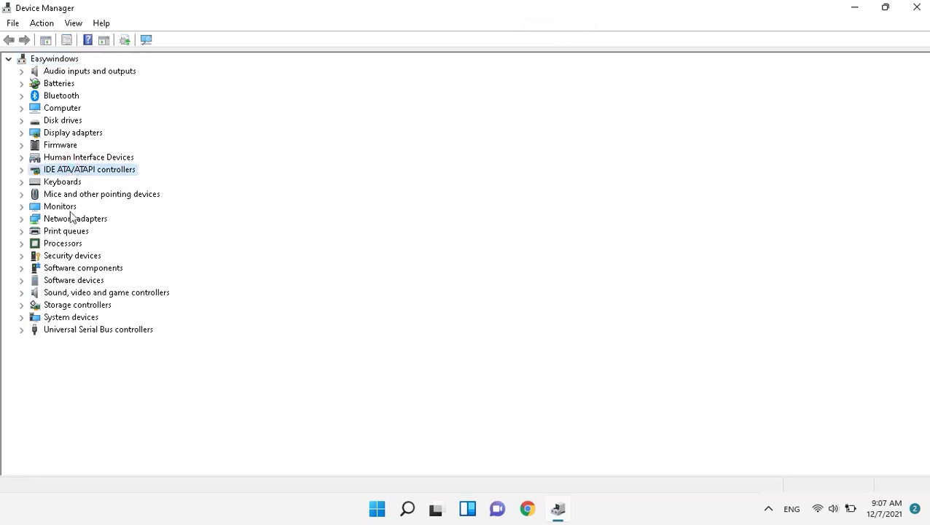
left_click(20, 220)
left_click(20, 219)
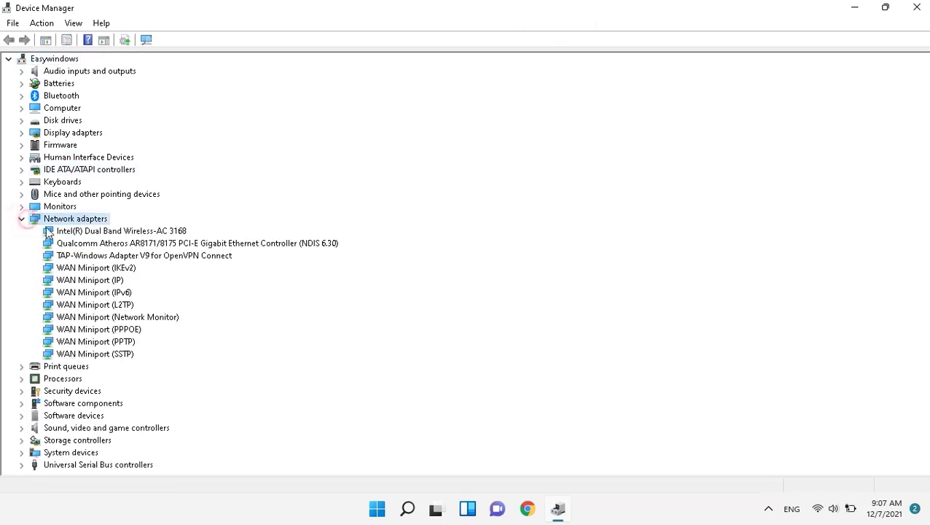
left_click(150, 231)
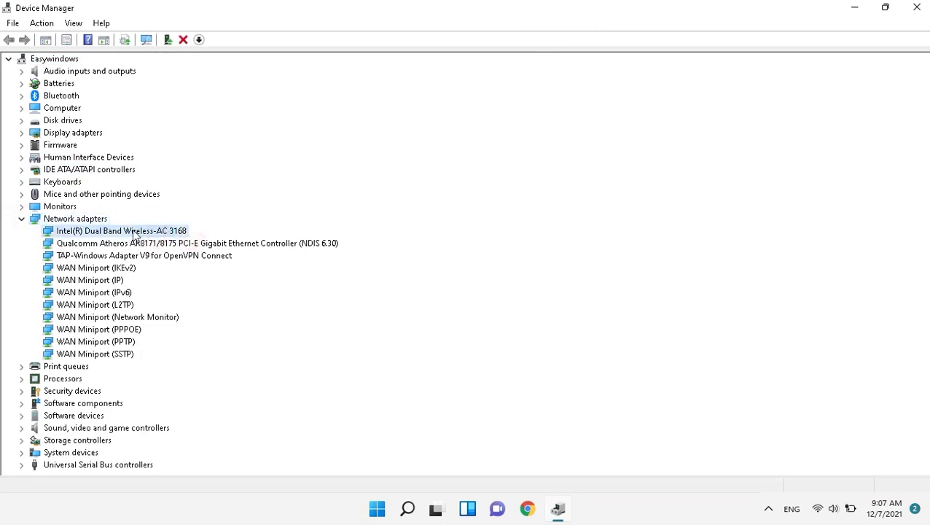
right_click(150, 238)
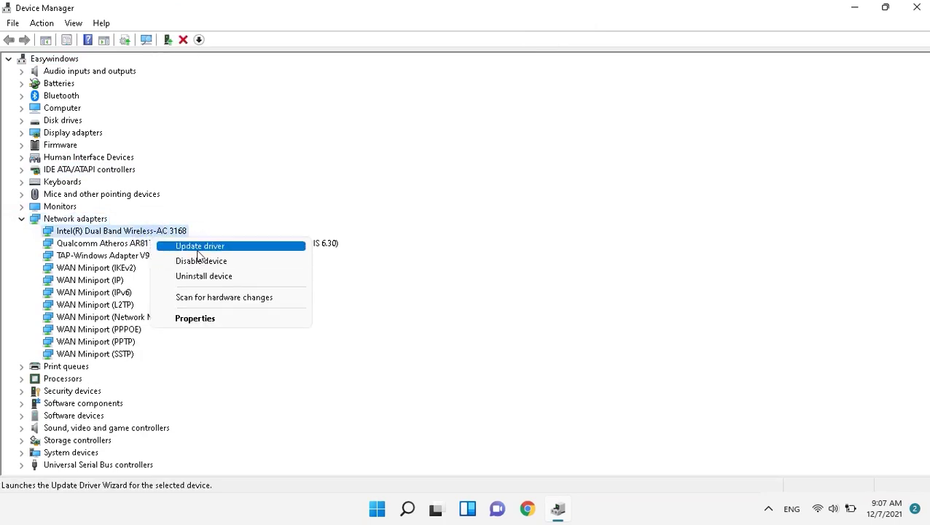
left_click(197, 246)
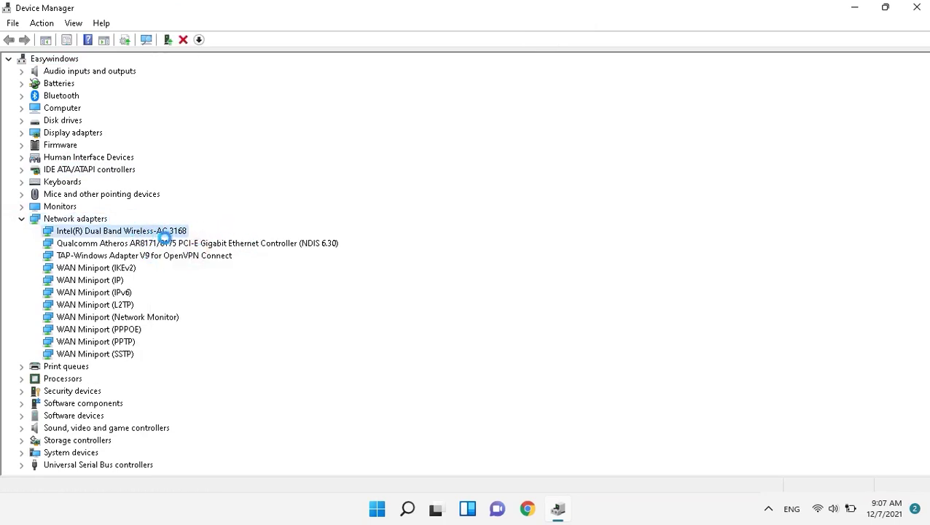
left_click(485, 232)
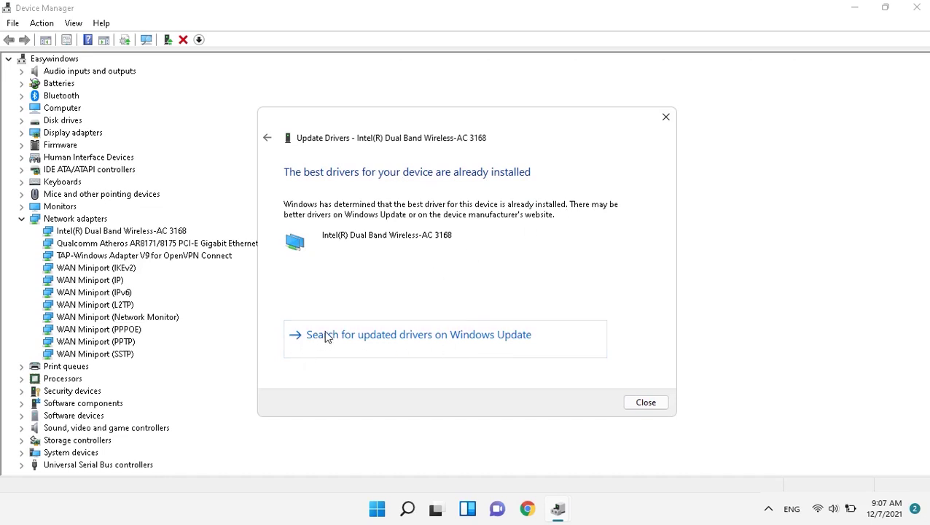
Look for updated drivers on Windows Update by opening Optional updates in its advanced options.
left_click(429, 339)
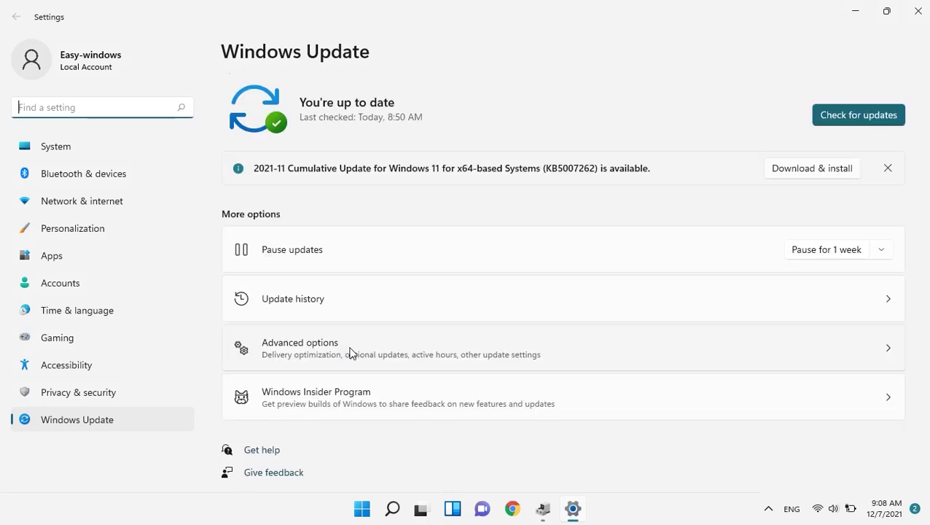
left_click(314, 353)
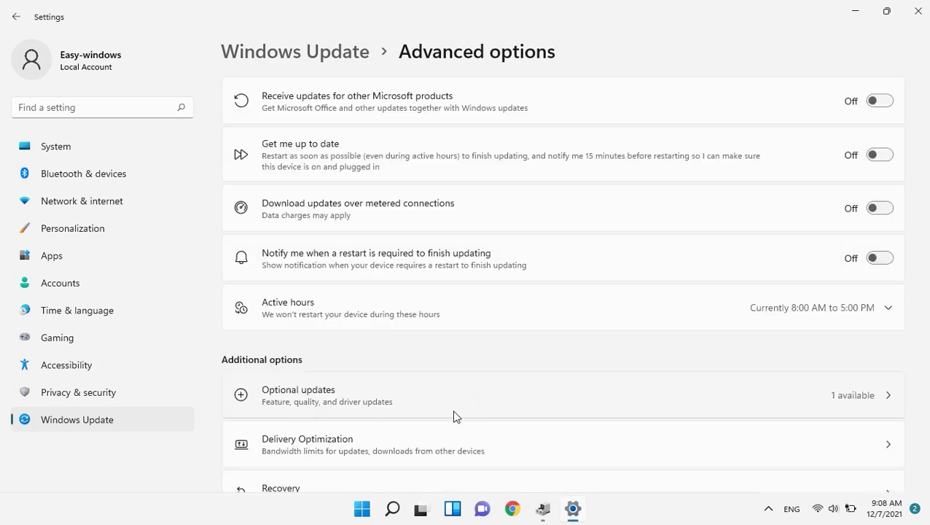
scroll(466, 375, "down", 3)
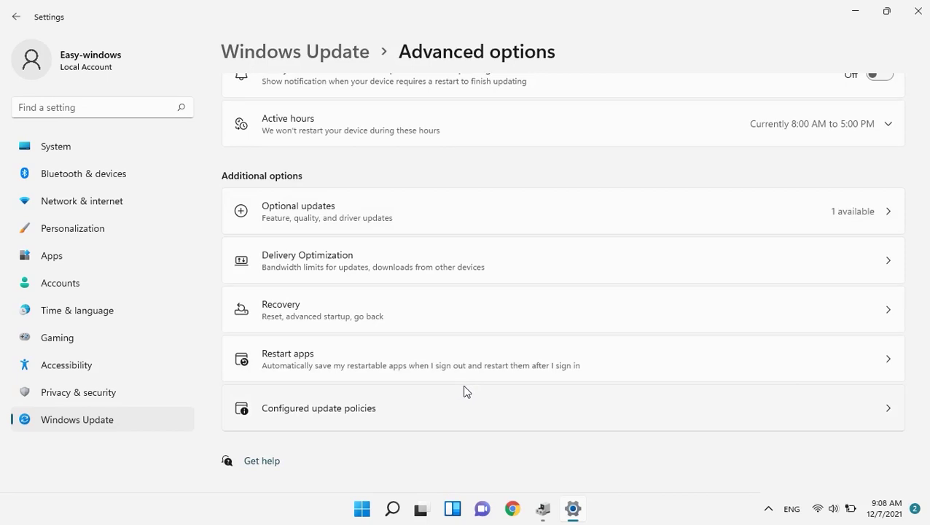
left_click(375, 211)
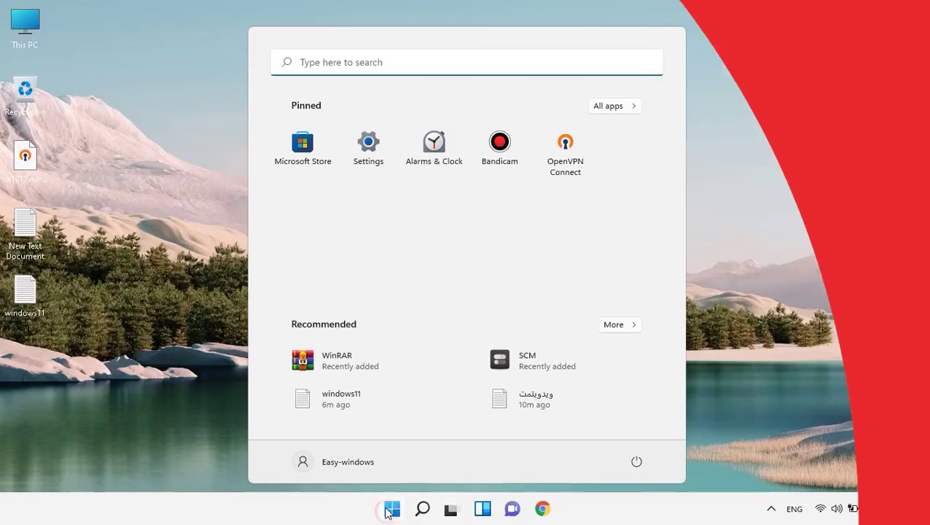
Open Device Manager again in a maximized window and expand the Network adapters category.
type("de")
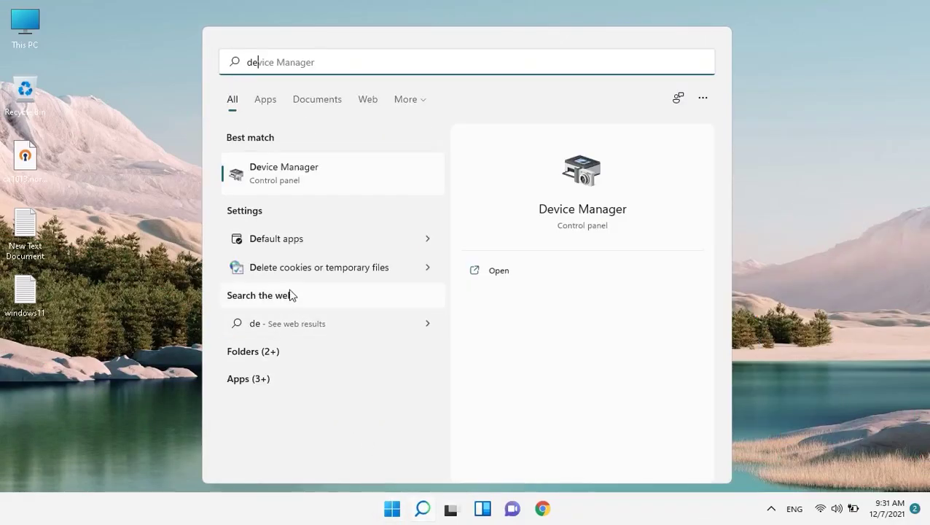
left_click(290, 179)
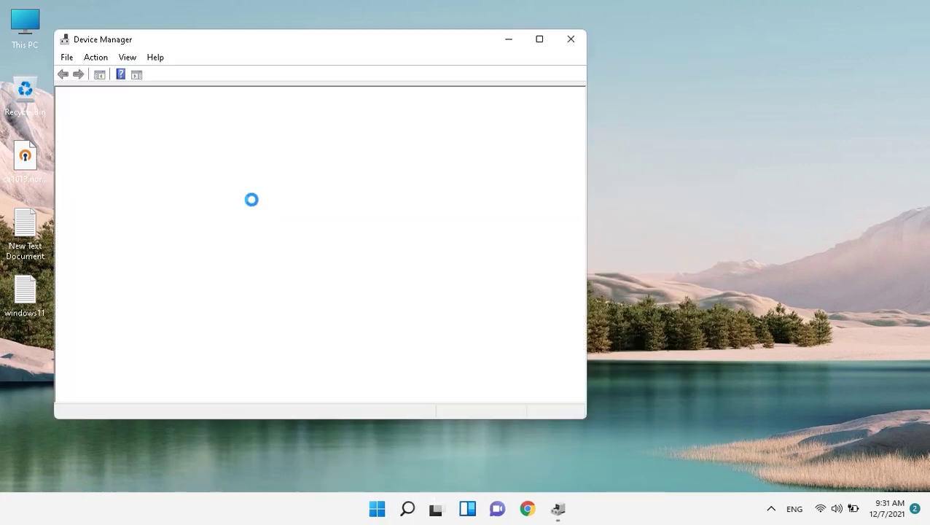
left_click(540, 38)
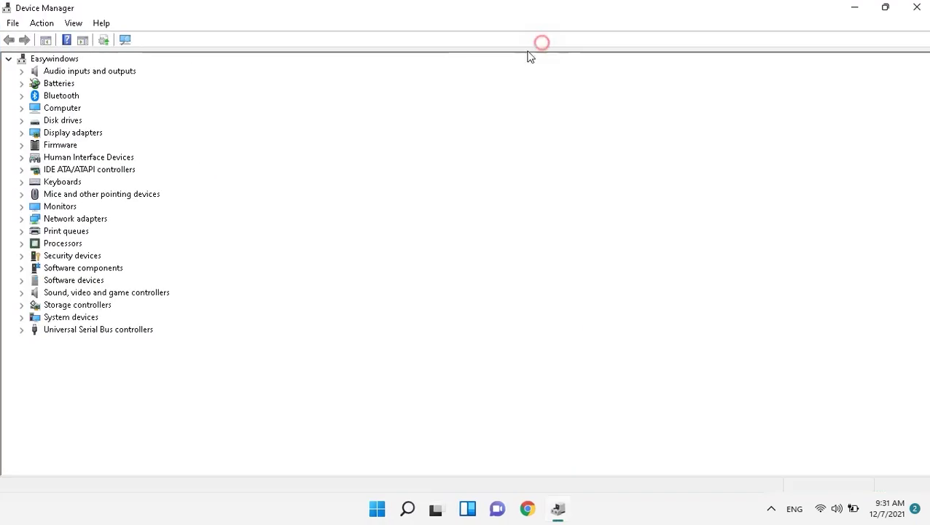
left_click(22, 218)
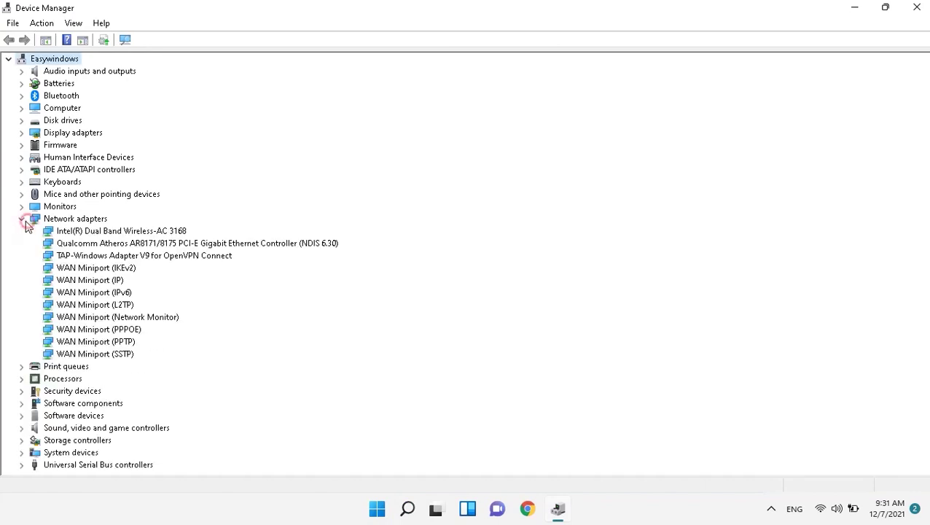
Try to roll back the Intel(R) Dual Band Wireless-AC 3168 driver from its properties, and close Device Manager.
right_click(157, 232)
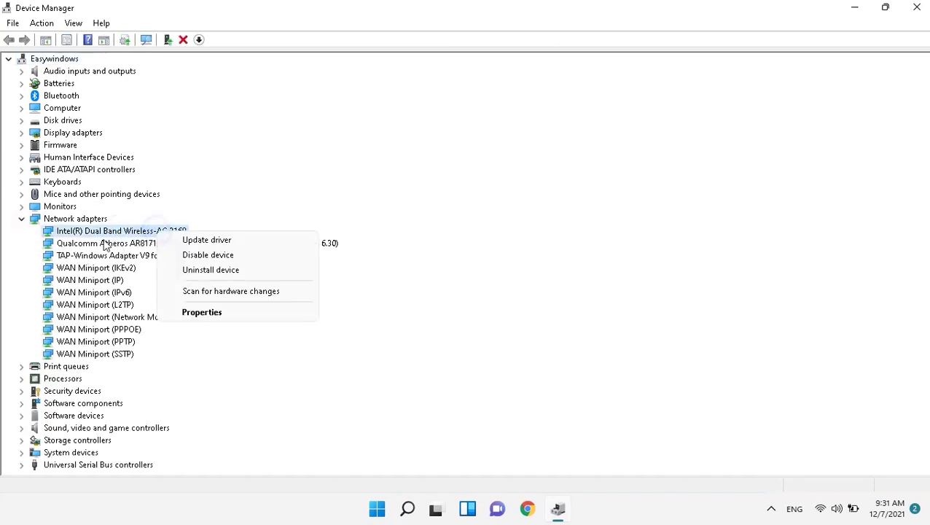
left_click(204, 314)
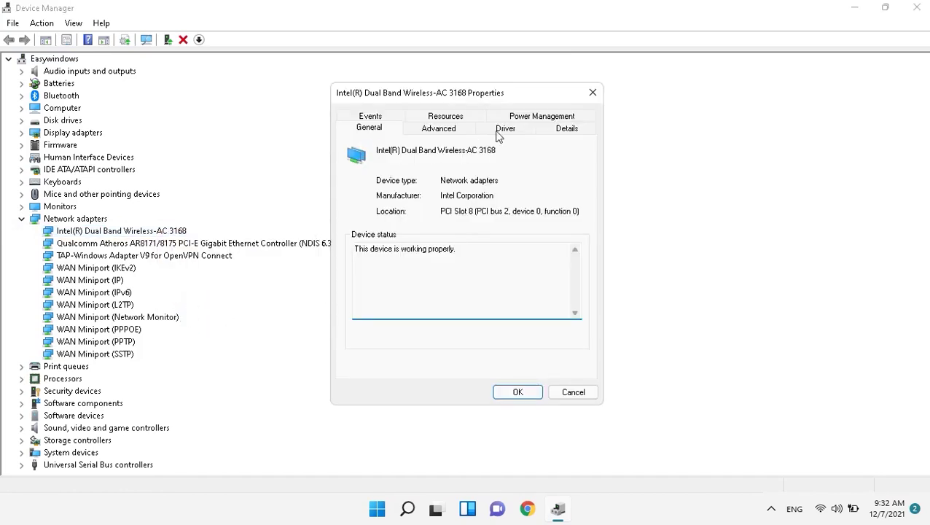
left_click(503, 130)
left_click(373, 309)
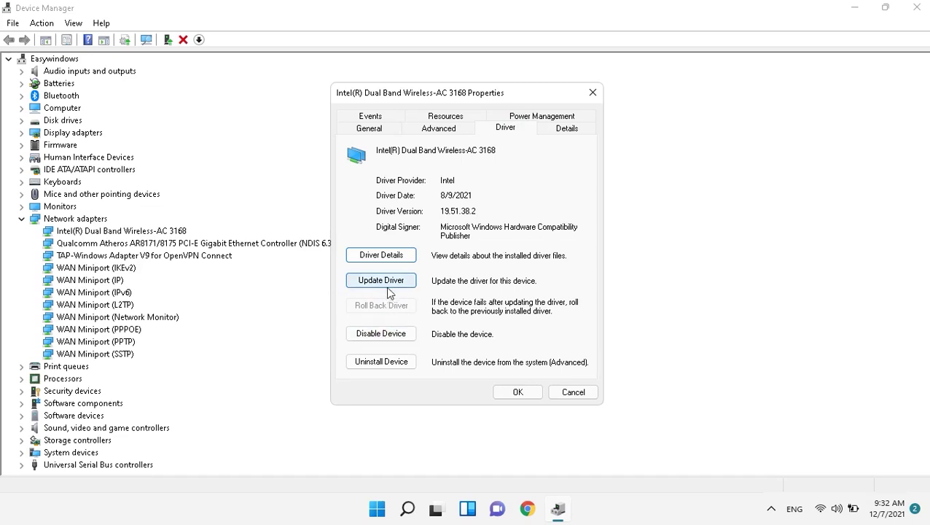
left_click(518, 392)
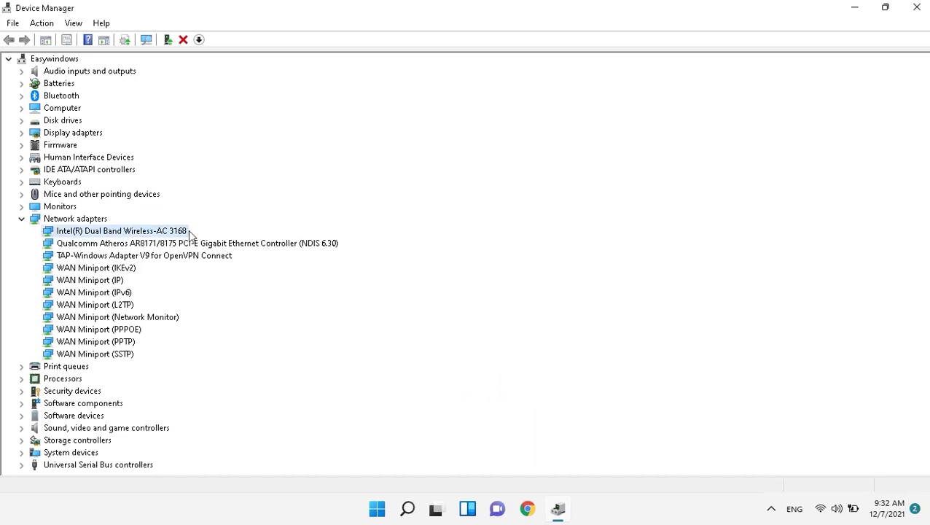
left_click(917, 7)
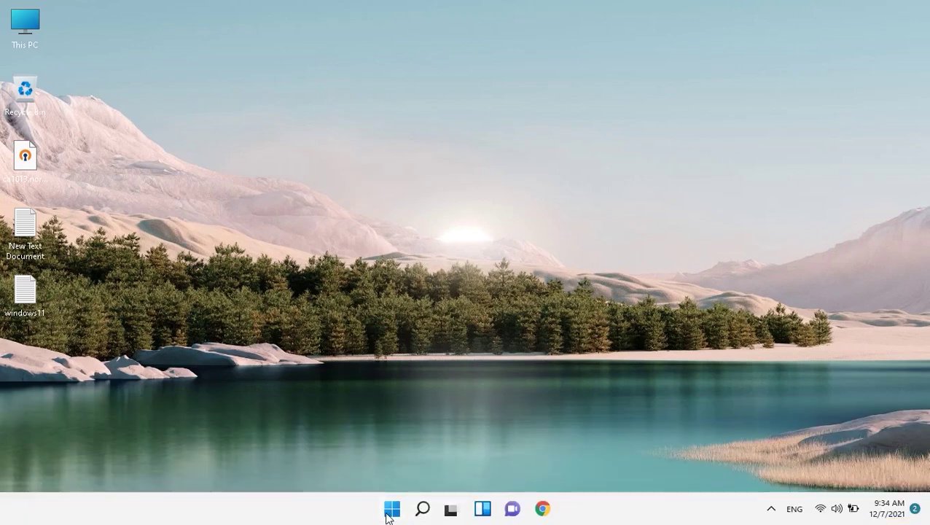
Open Device Manager in a maximized window and expand the Network adapters category.
left_click(390, 510)
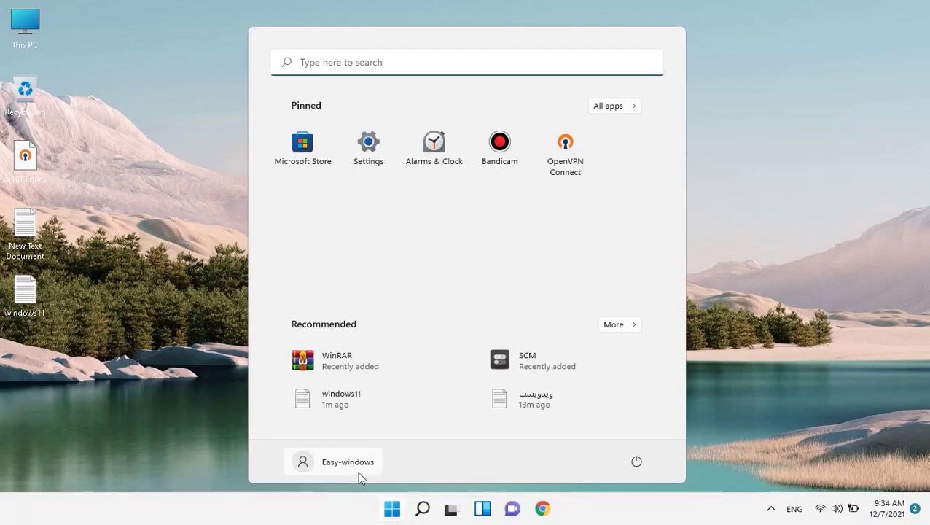
type("de")
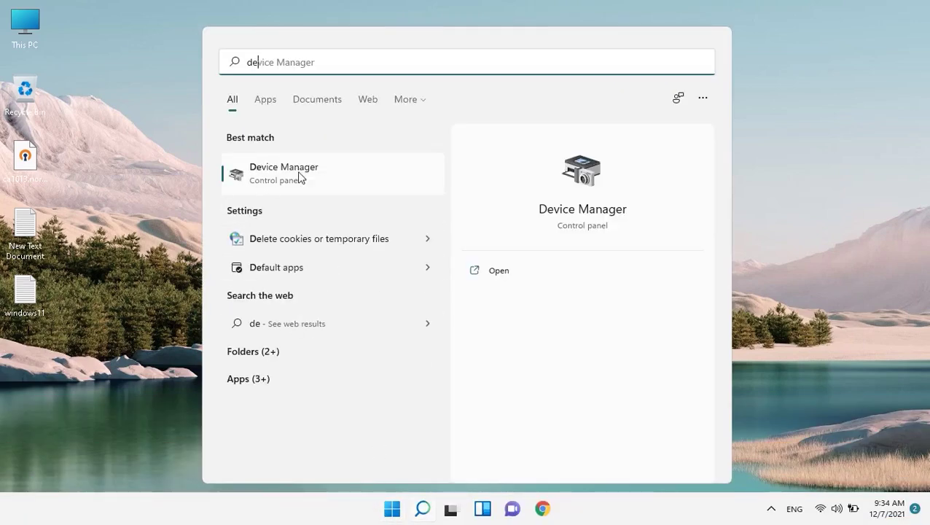
left_click(261, 178)
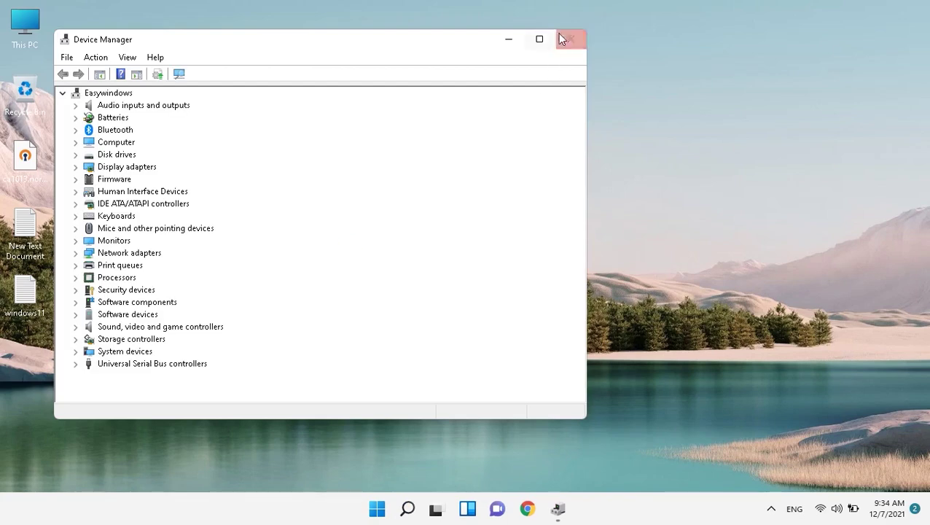
left_click(519, 39)
left_click(560, 510)
left_click(537, 40)
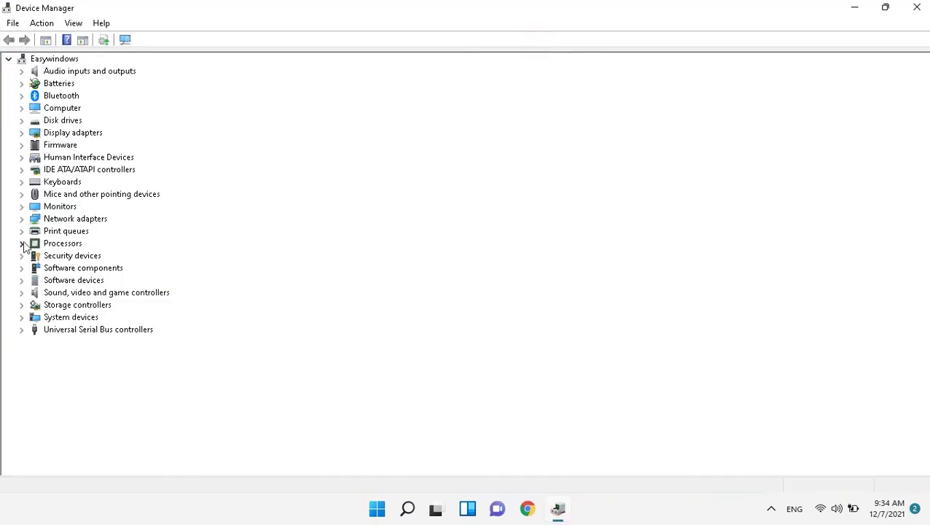
left_click(22, 218)
Uninstall the Intel(R) Dual Band Wireless-AC 3168 device without removing its driver.
left_click(109, 231)
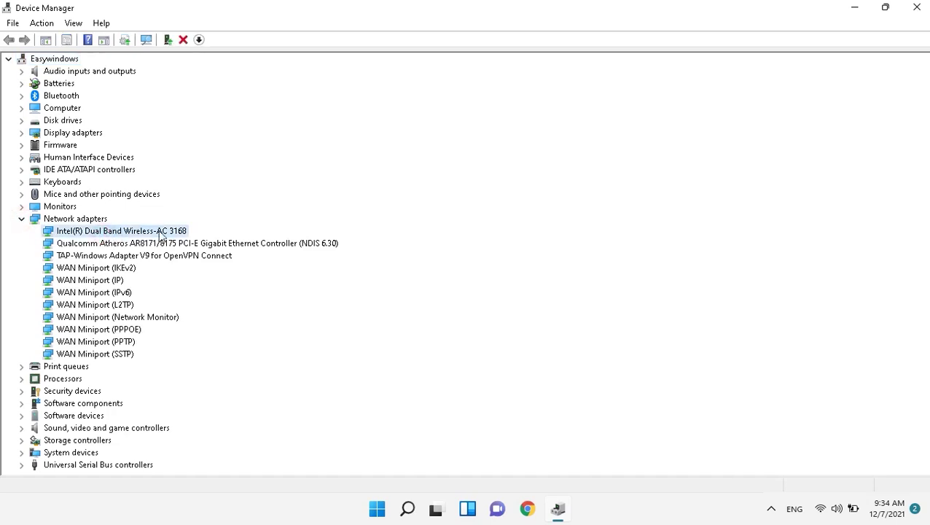
right_click(156, 233)
left_click(201, 272)
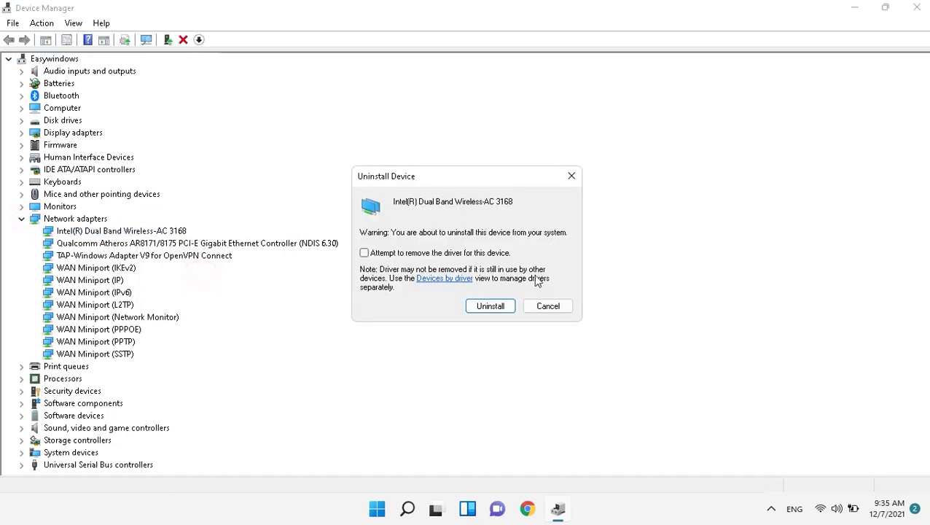
left_click(490, 306)
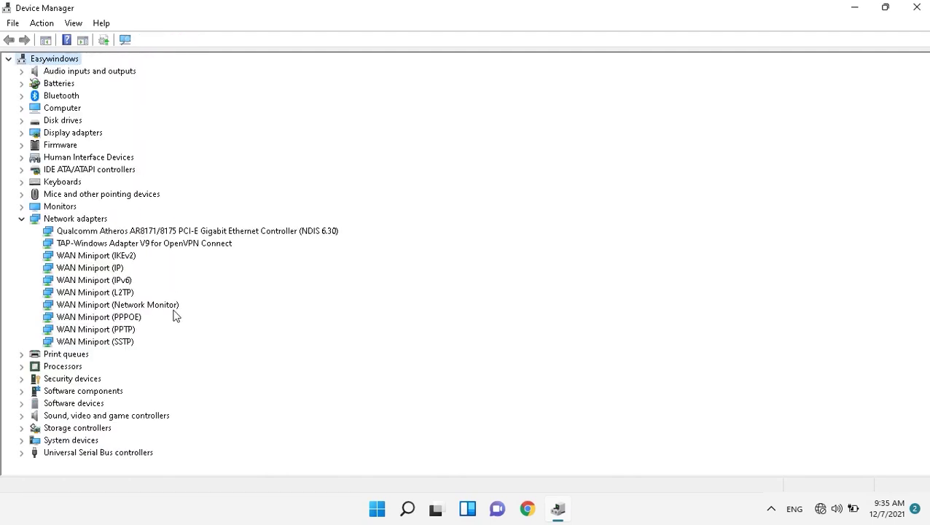
Scan for hardware changes to reinstall the wireless adapter, and select it under Network adapters.
left_click(104, 232)
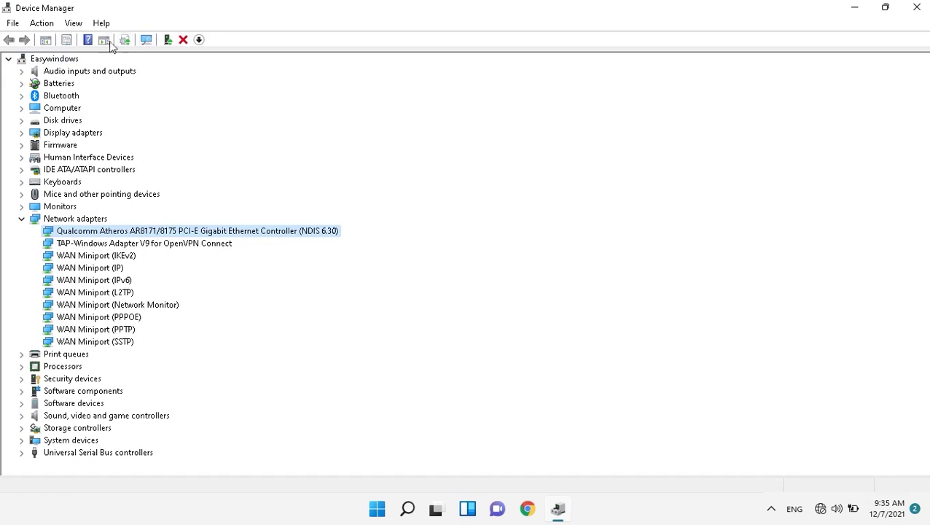
left_click(42, 23)
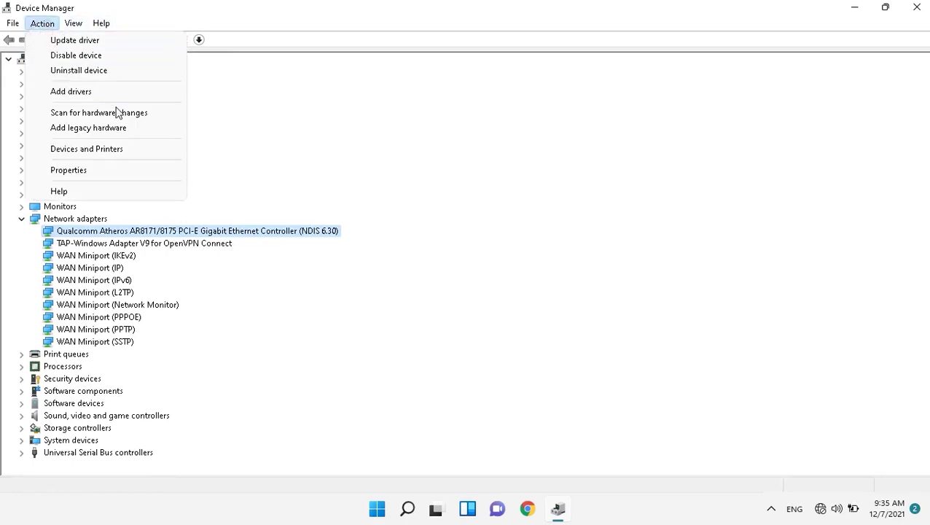
left_click(120, 114)
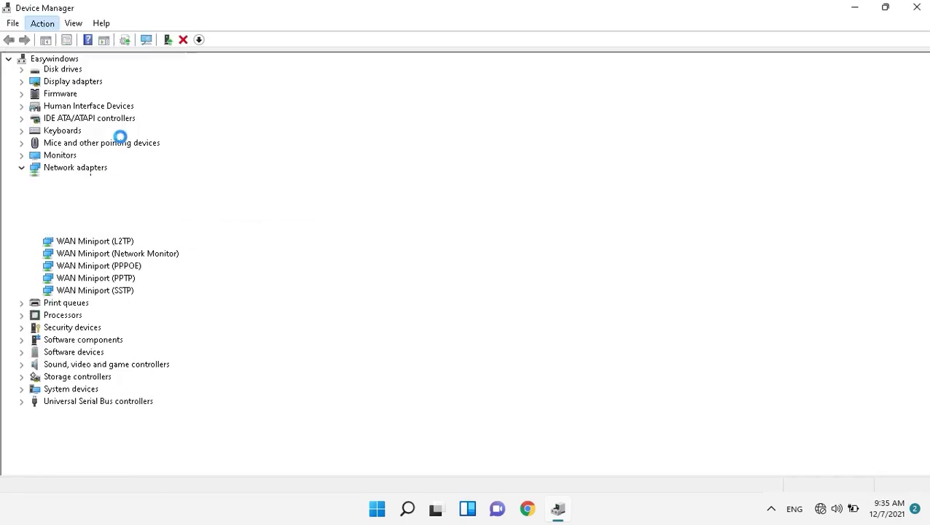
left_click(109, 231)
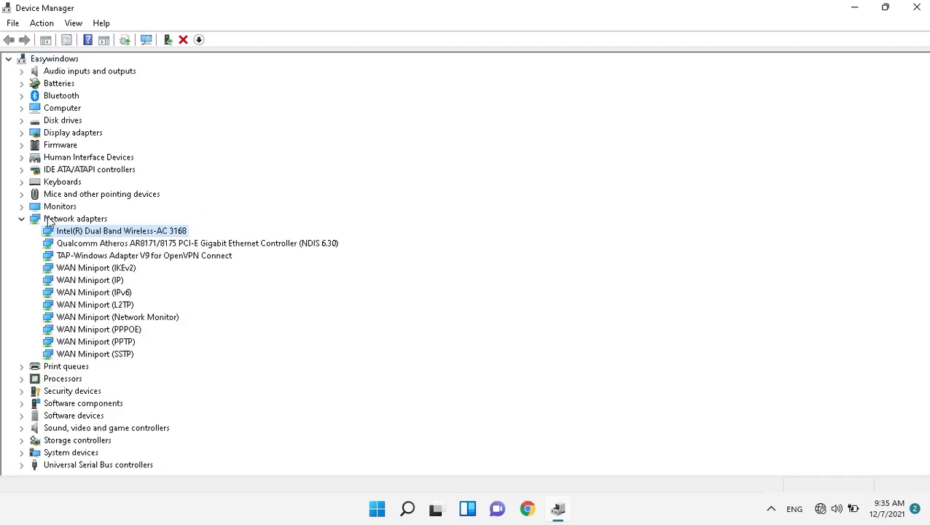
Connect to the TP-LINK Wi-Fi network by entering its network security key, and close Device Manager.
left_click(820, 508)
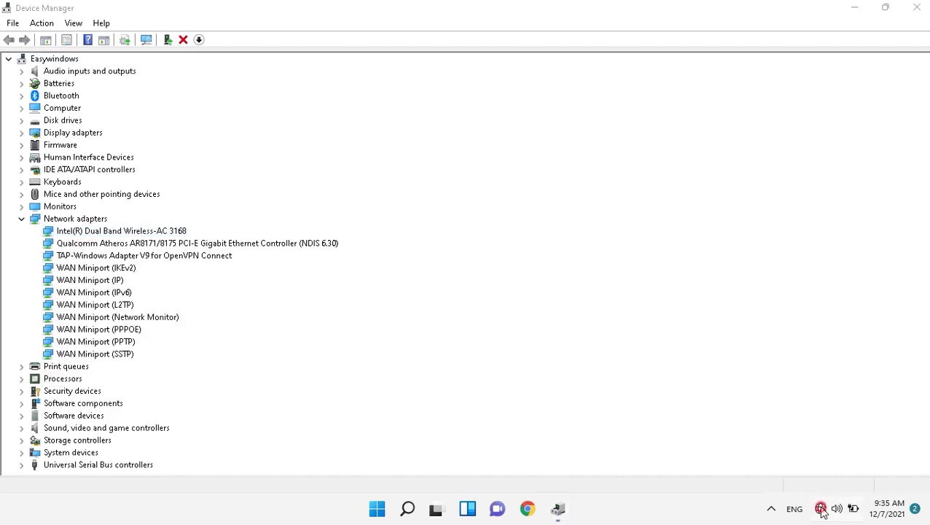
left_click(742, 254)
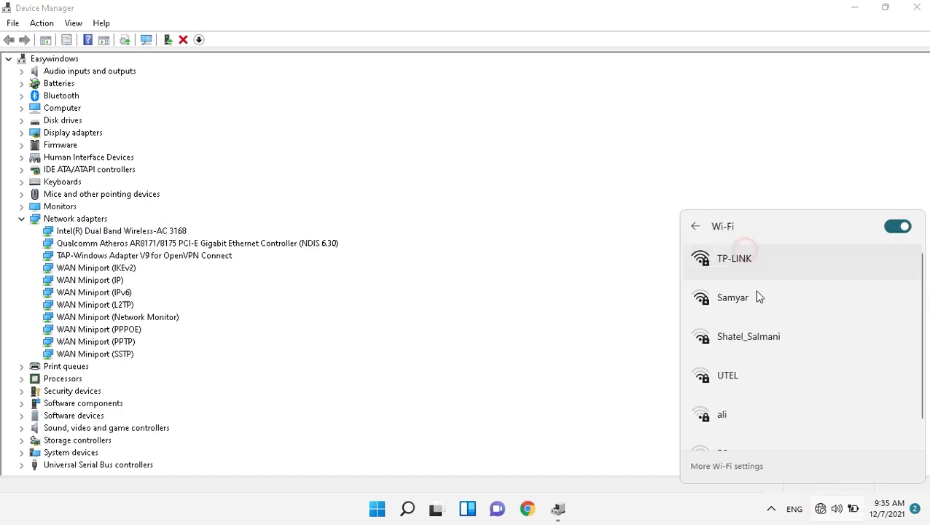
left_click(726, 265)
left_click(843, 318)
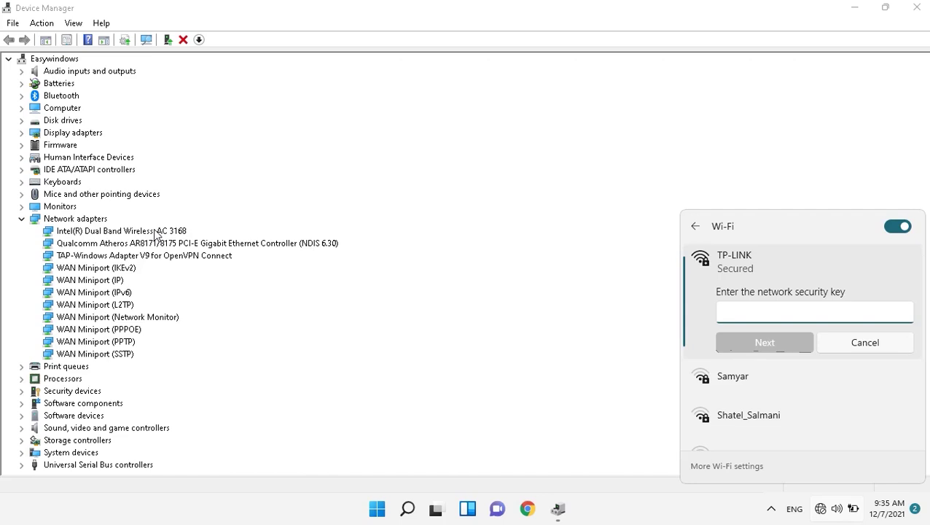
type("aaaa")
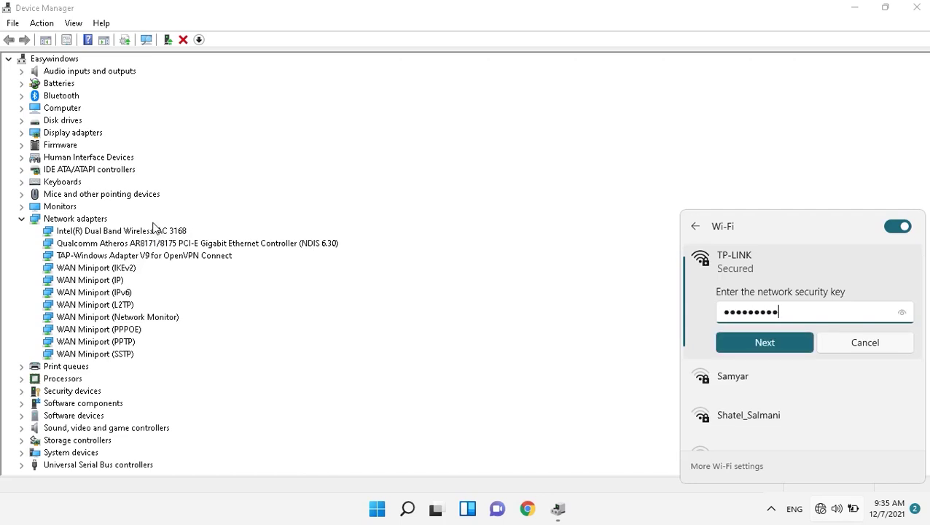
left_click(782, 334)
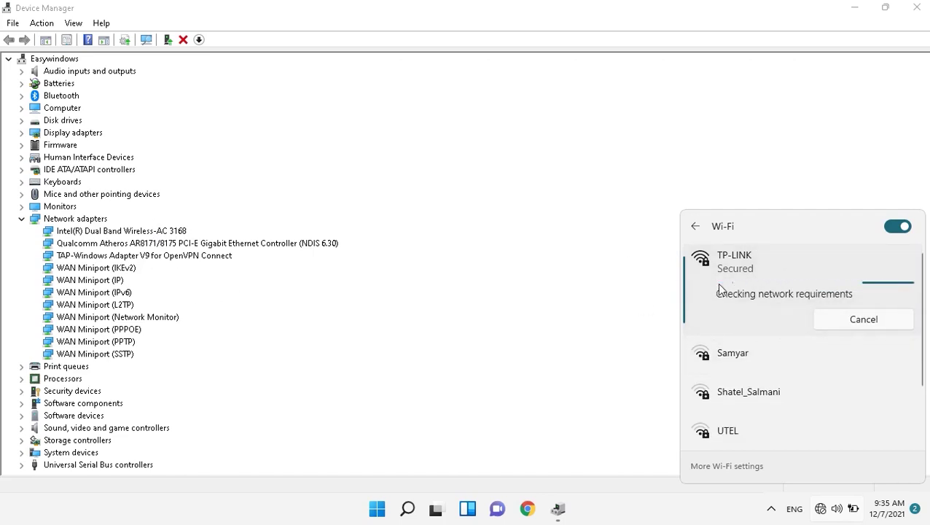
left_click(594, 398)
left_click(916, 7)
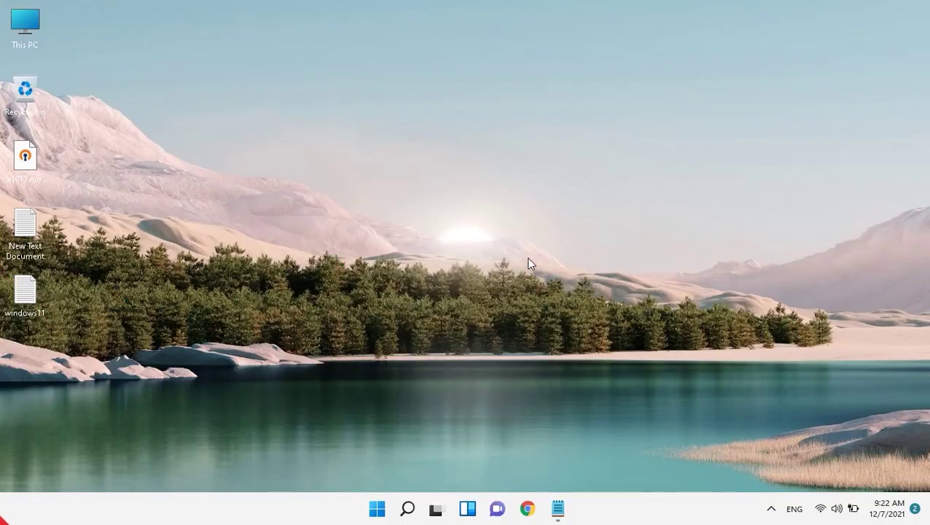
Search for cmd and open Command Prompt as administrator.
key("super")
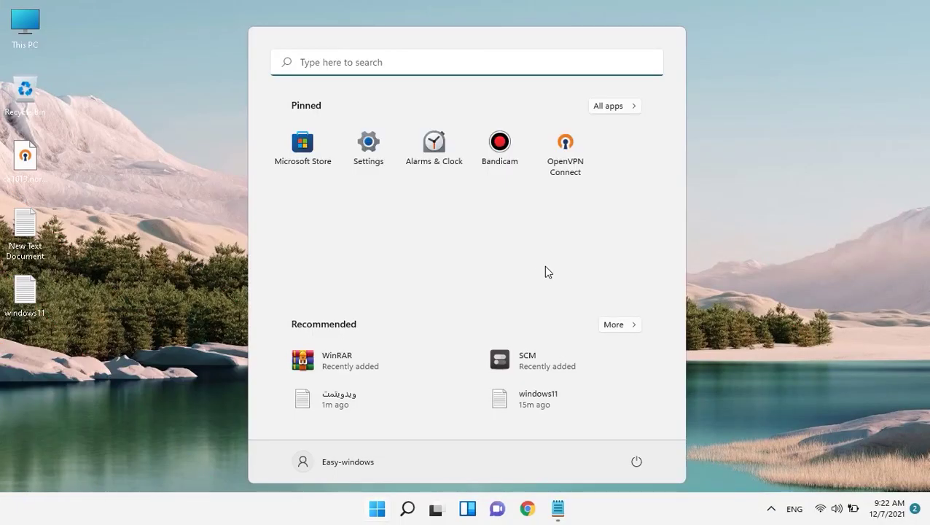
type("cmd")
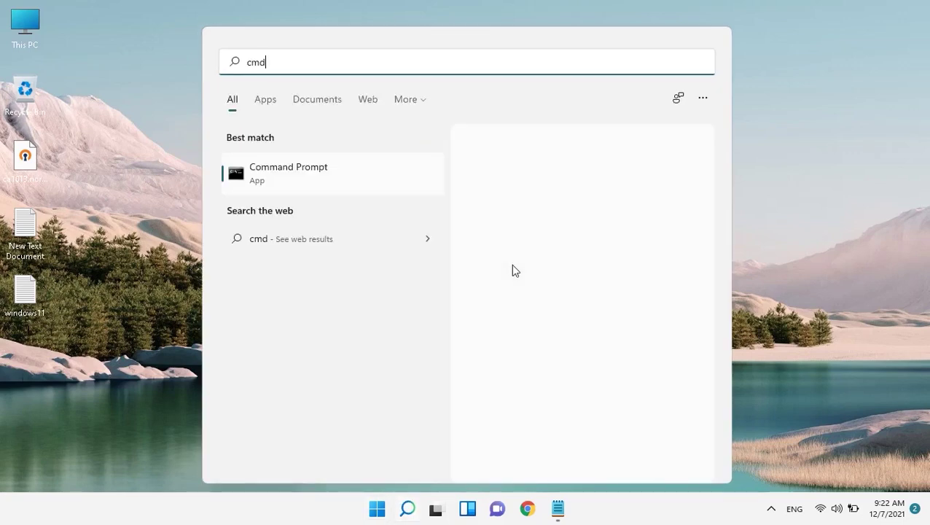
left_click(484, 298)
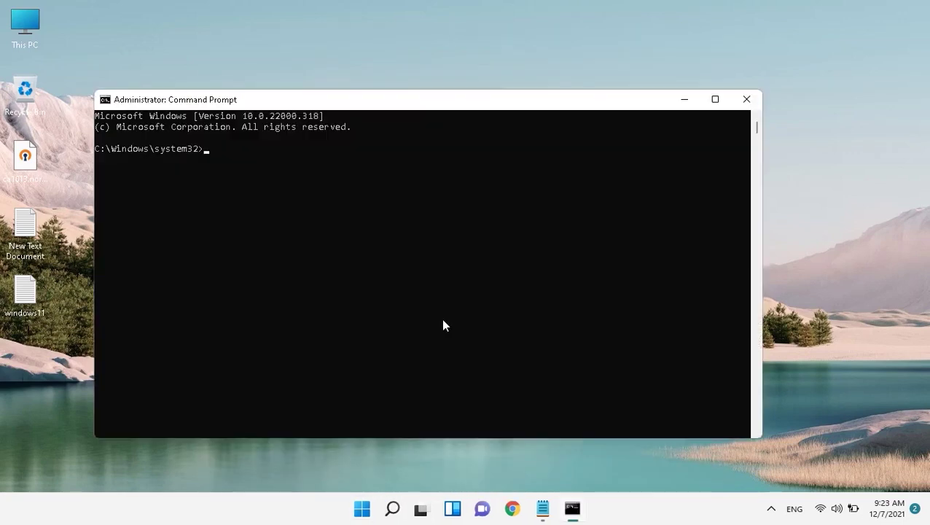
left_click(357, 273)
Flush the DNS resolver cache with ipconfig /flushdns.
type("n")
type("pconfig /flushdns")
key("Return")
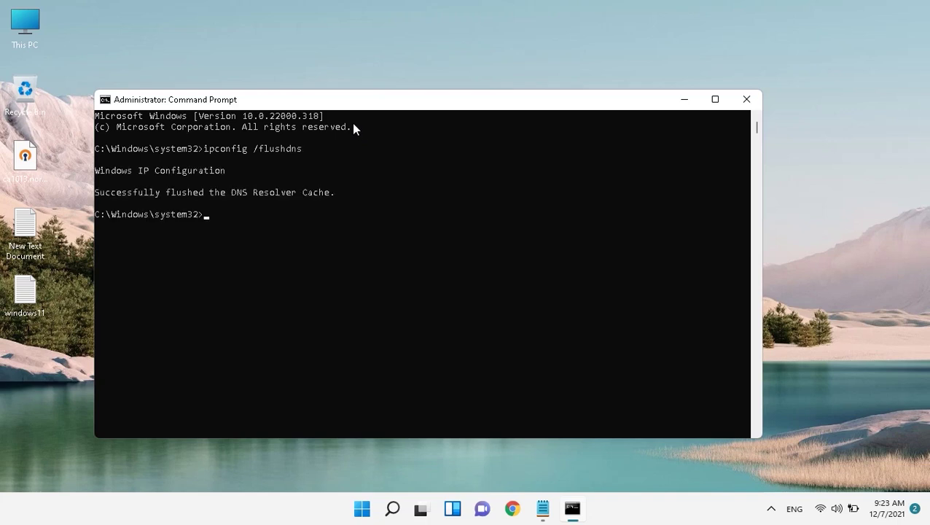
left_click_drag(355, 142, 269, 178)
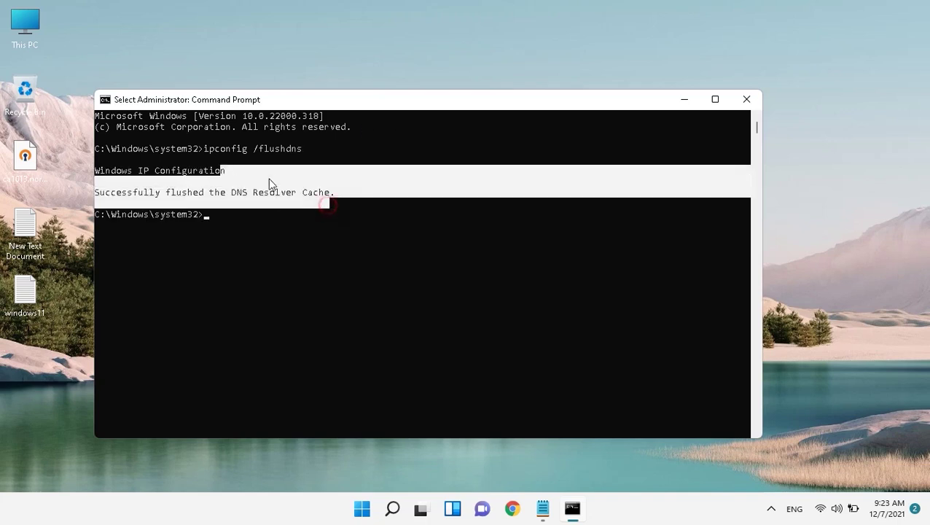
left_click(222, 215)
key("Escape")
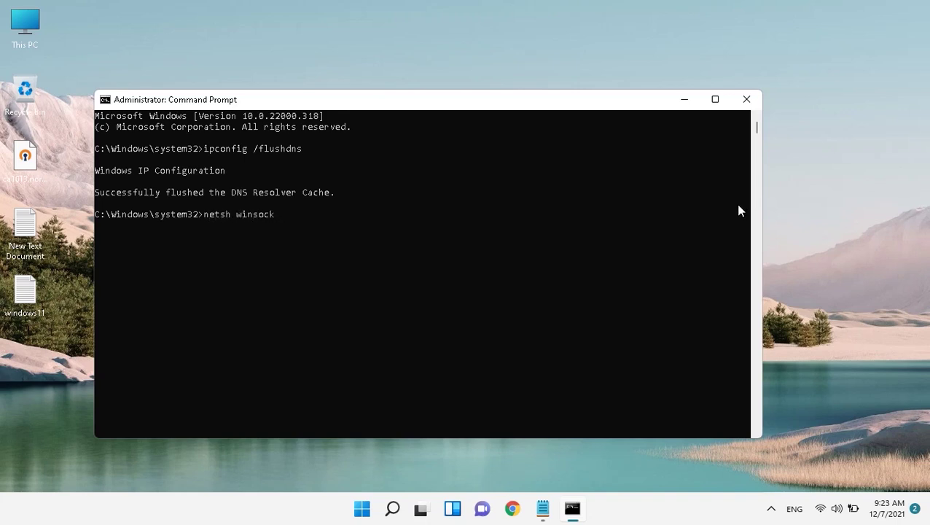
Reset the Winsock catalog with netsh winsock reset, and close Command Prompt with the exit command.
type("t")
key("Return")
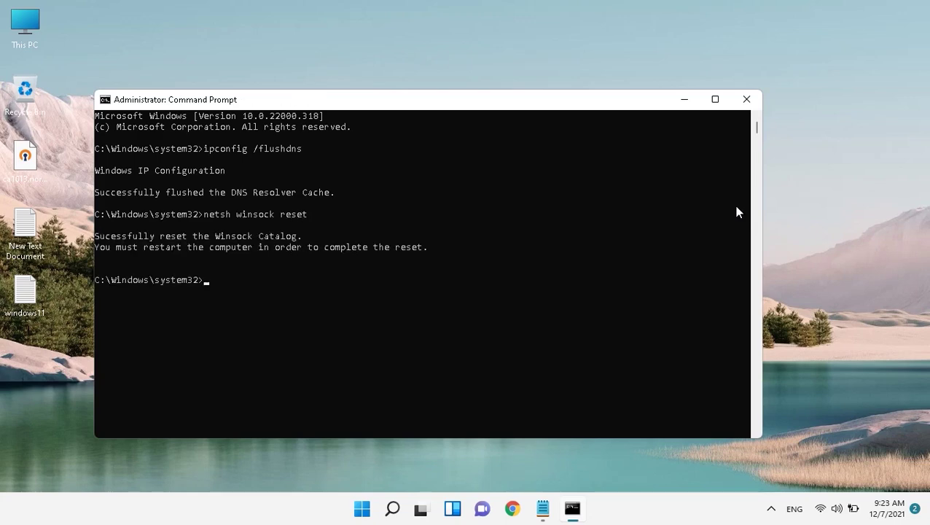
left_click_drag(373, 269, 143, 246)
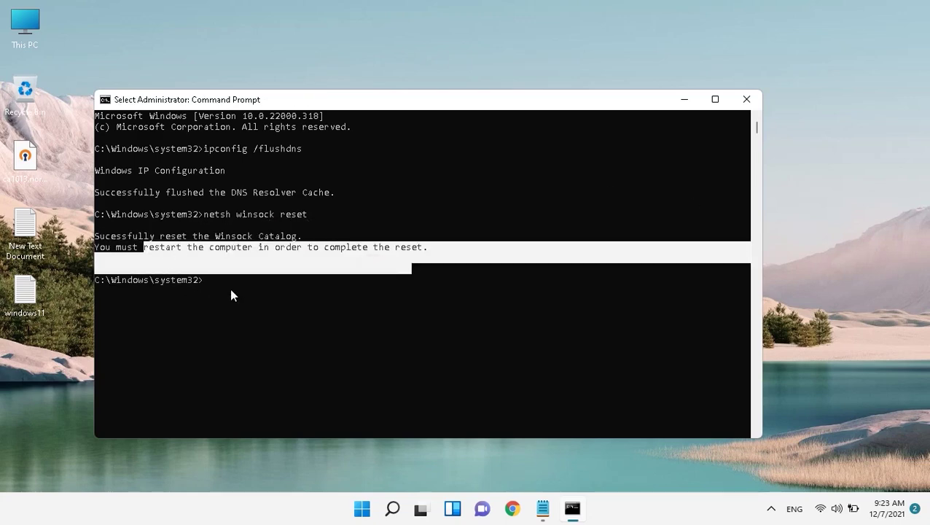
left_click(219, 288)
type("exit")
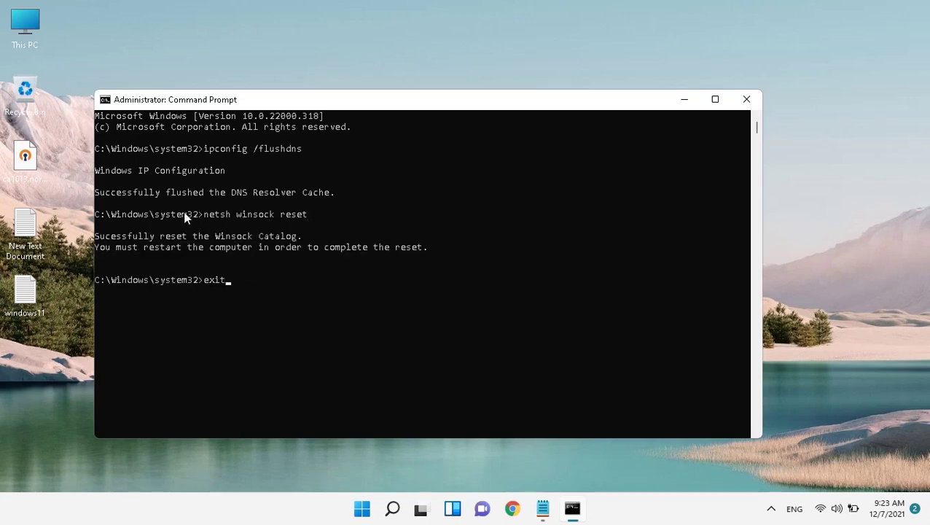
key("Return")
Restart the computer to complete the Winsock reset.
left_click(388, 508)
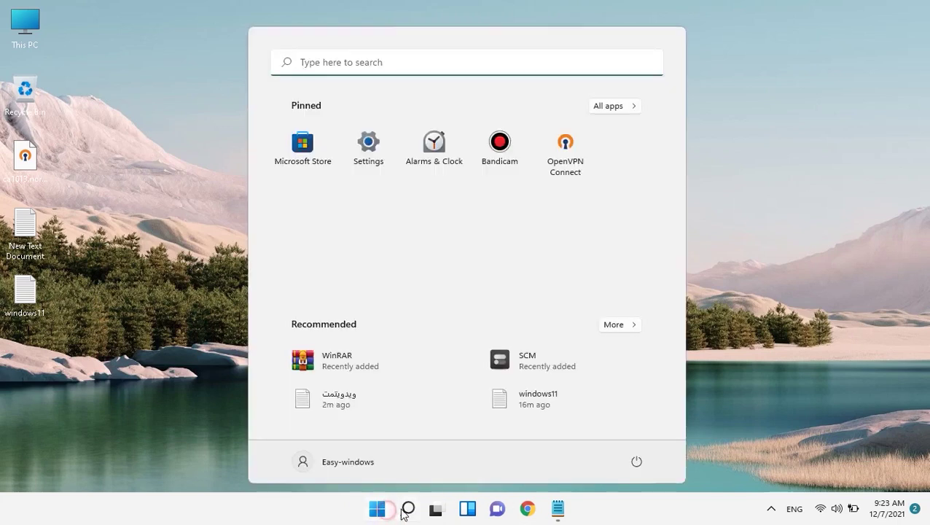
left_click(627, 470)
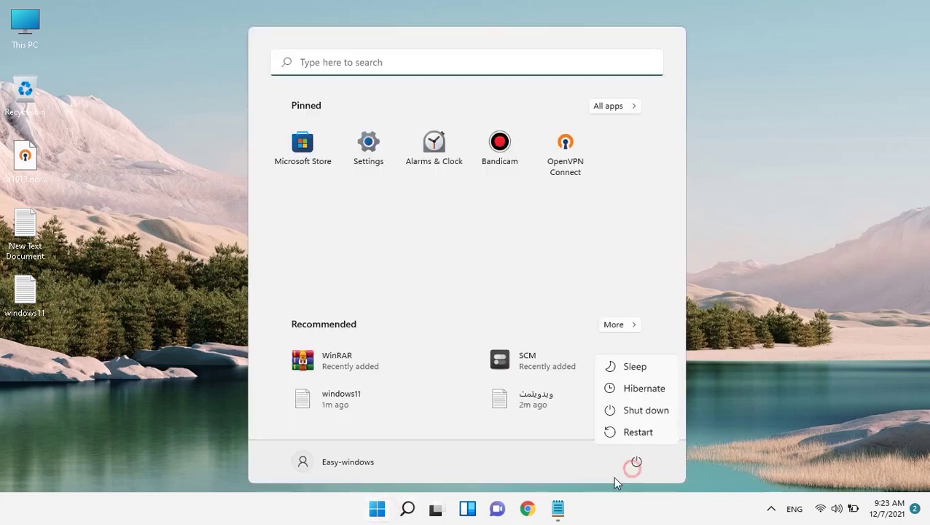
left_click(652, 438)
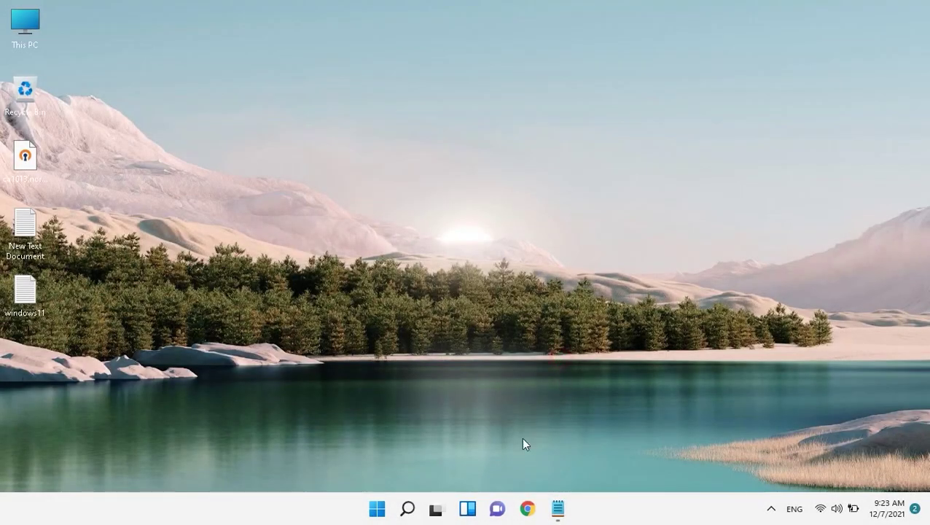
Open a new Command Prompt with administrator rights for the network device cleanup.
left_click(384, 508)
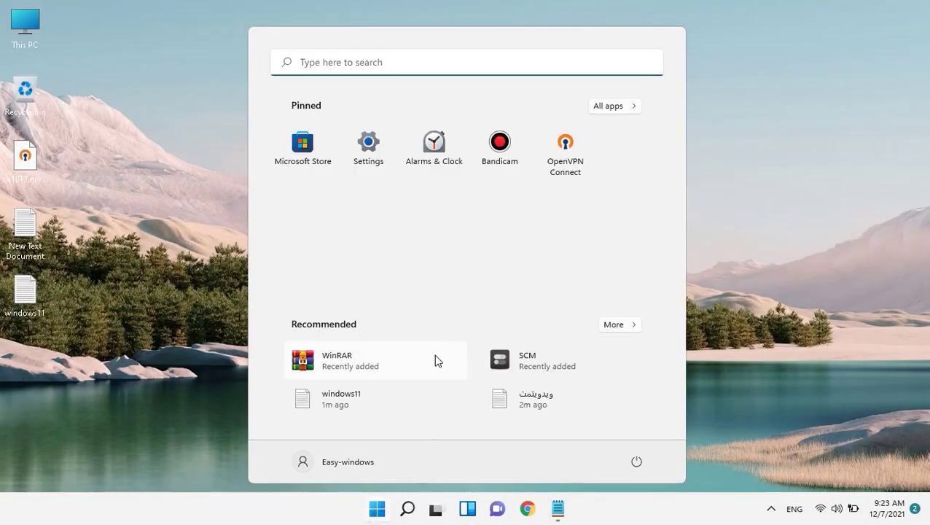
type("cmd")
left_click(539, 292)
left_click(230, 184)
Remove the network devices with netcfg -d and review the removed devices and the reboot request in the output.
type("net")
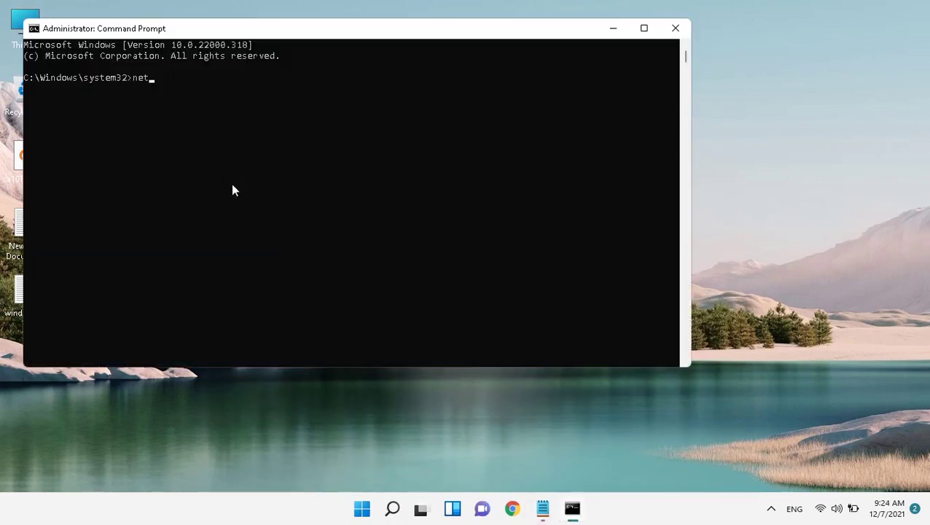
type("cfg -d")
key("Return")
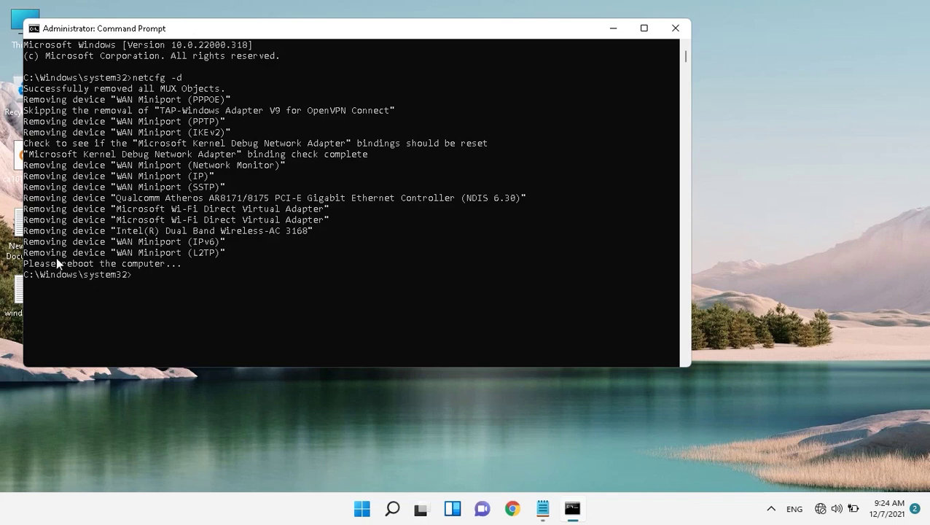
left_click_drag(209, 264, 50, 253)
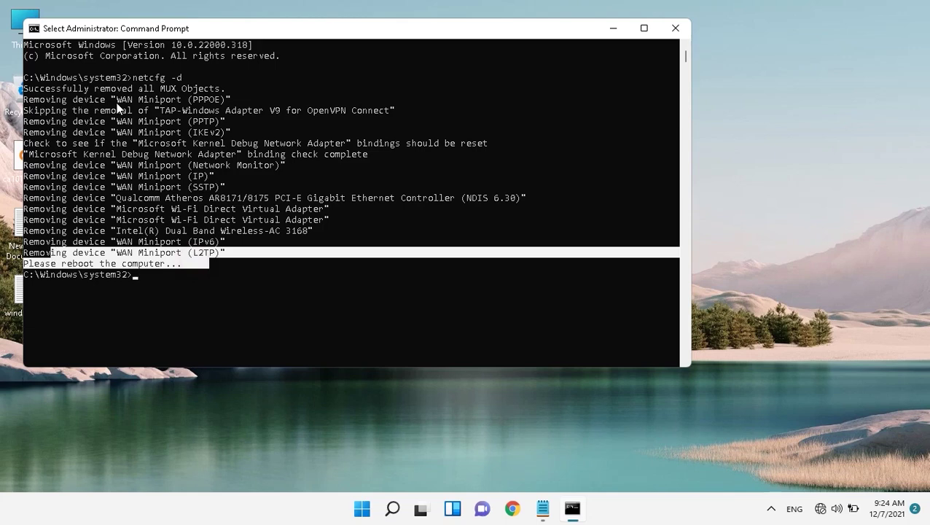
left_click_drag(128, 99, 220, 254)
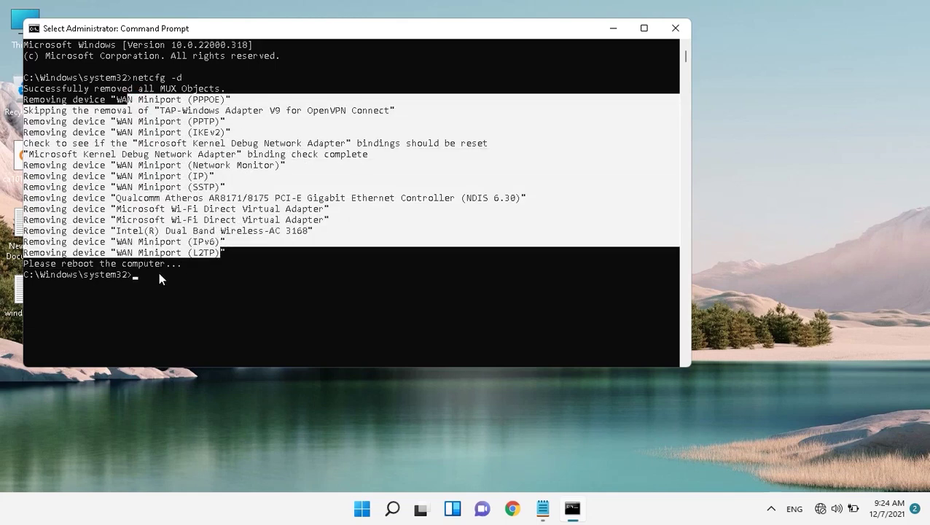
right_click(203, 277)
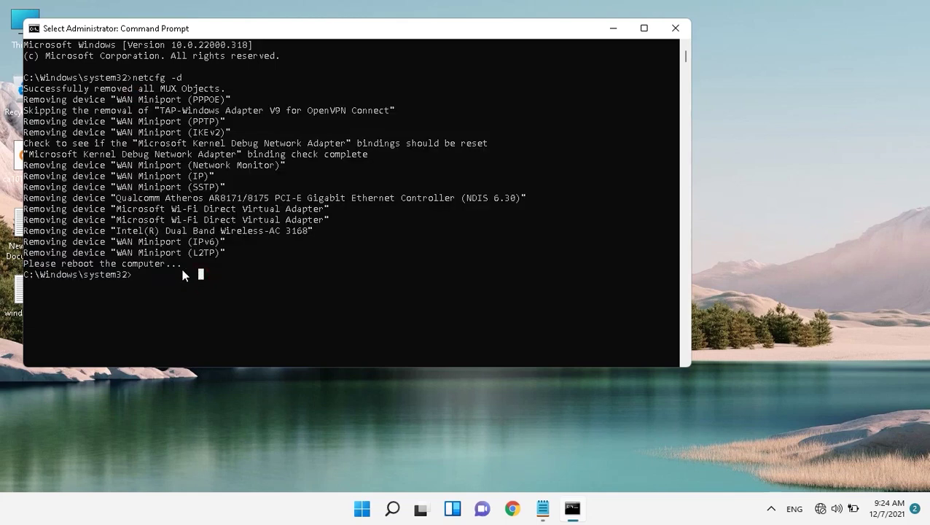
Close Command Prompt with the exit command.
type("eixt")
key("Return")
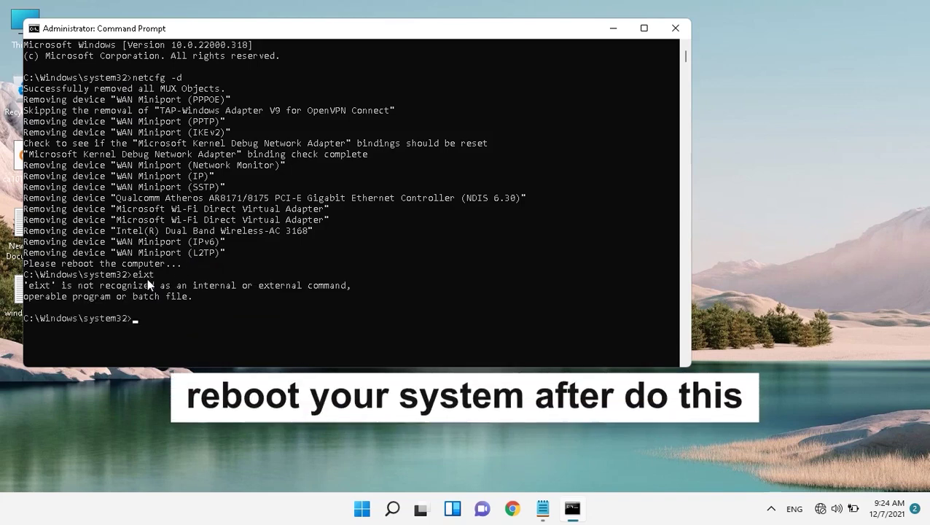
type("exit")
key("Return")
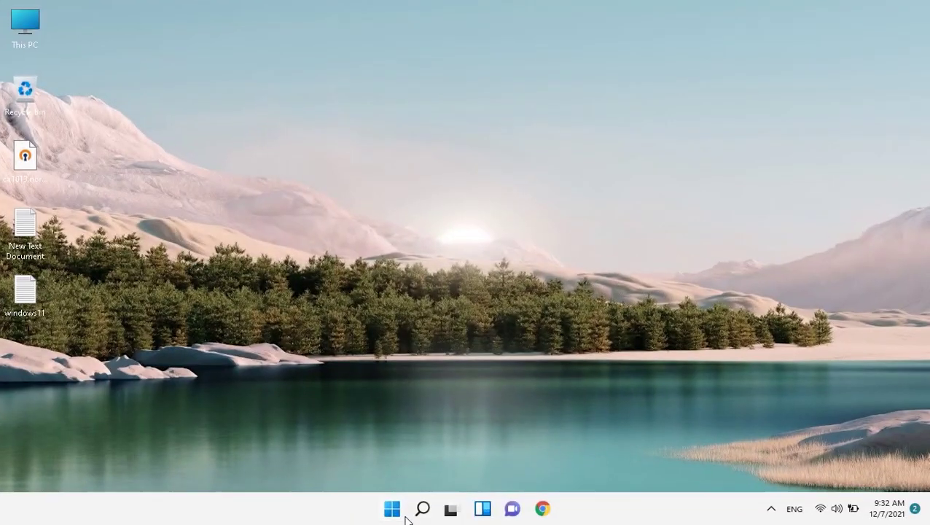
Search Windows for the troubleshoot settings and show the list of other troubleshooters.
left_click(394, 509)
type("tro")
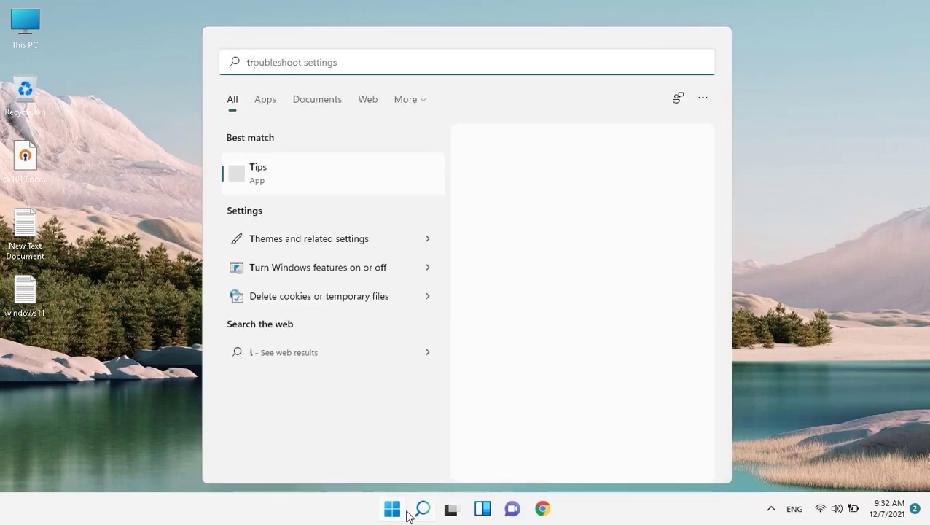
left_click(283, 229)
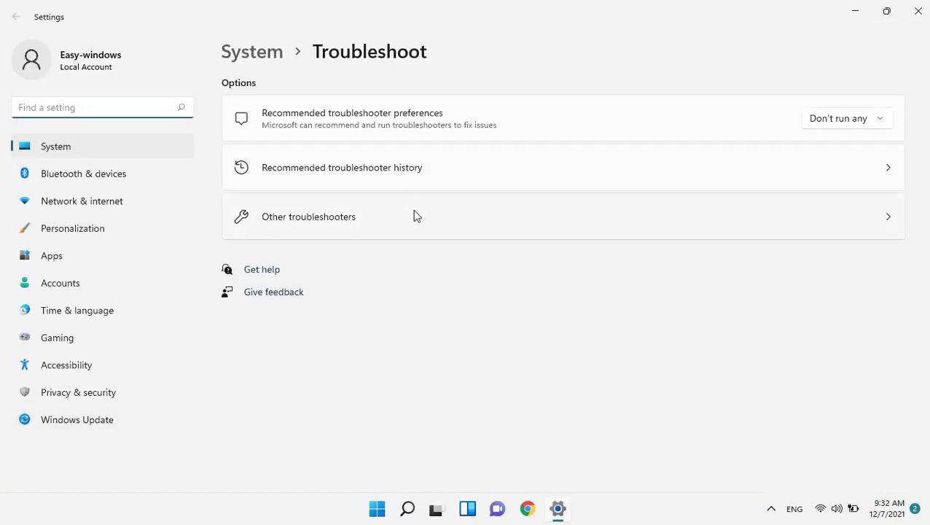
left_click(438, 223)
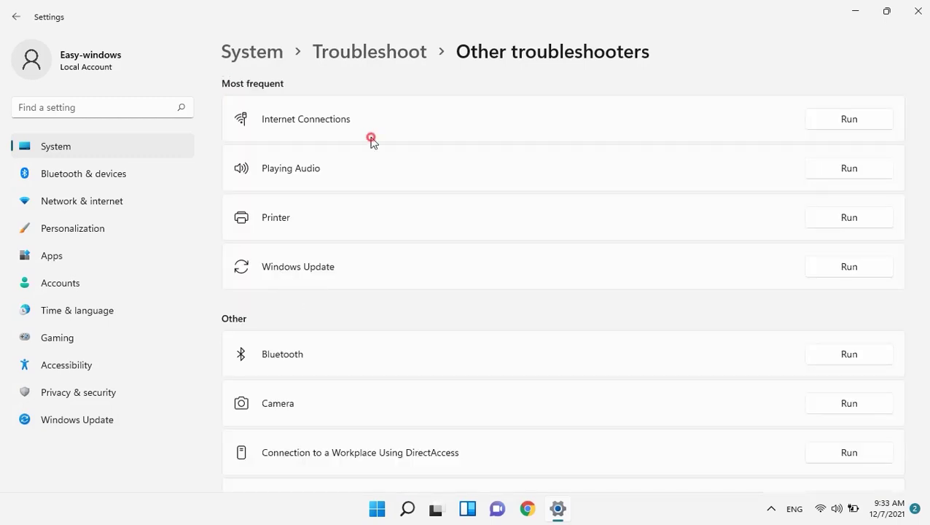
Run the Internet Connections troubleshooter on the connection to the Internet, and close the troubleshooter and Settings.
left_click(867, 123)
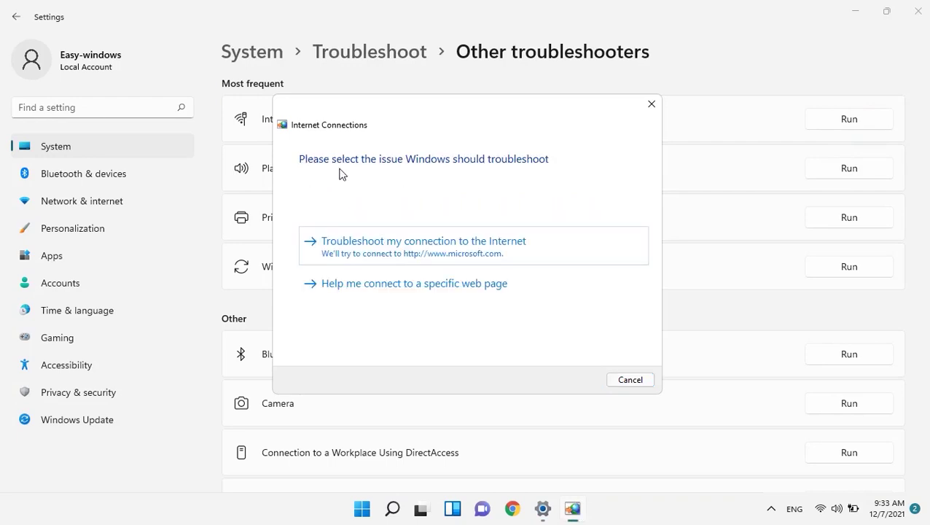
left_click(355, 251)
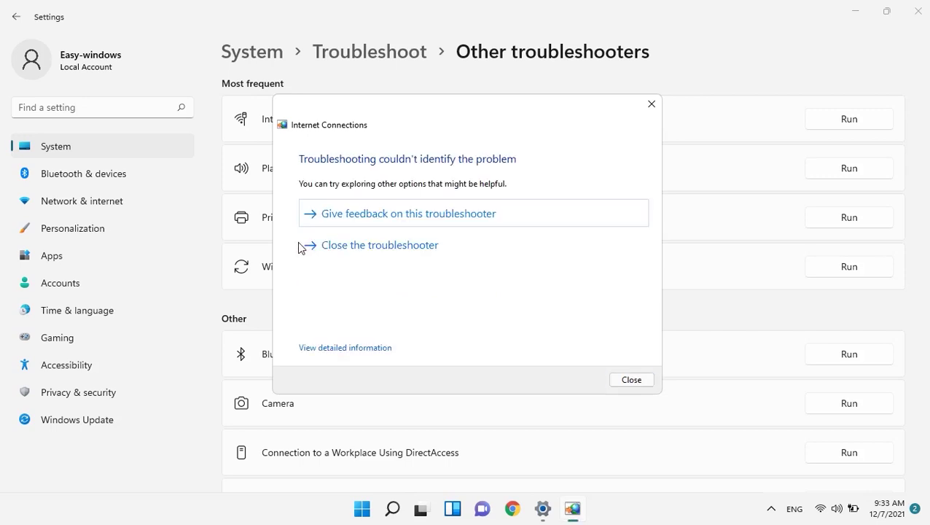
left_click(336, 248)
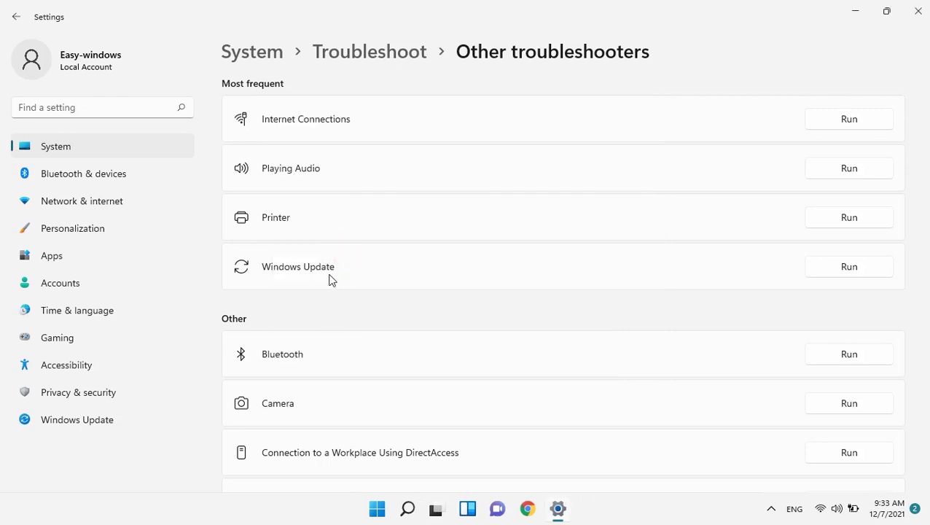
left_click(920, 6)
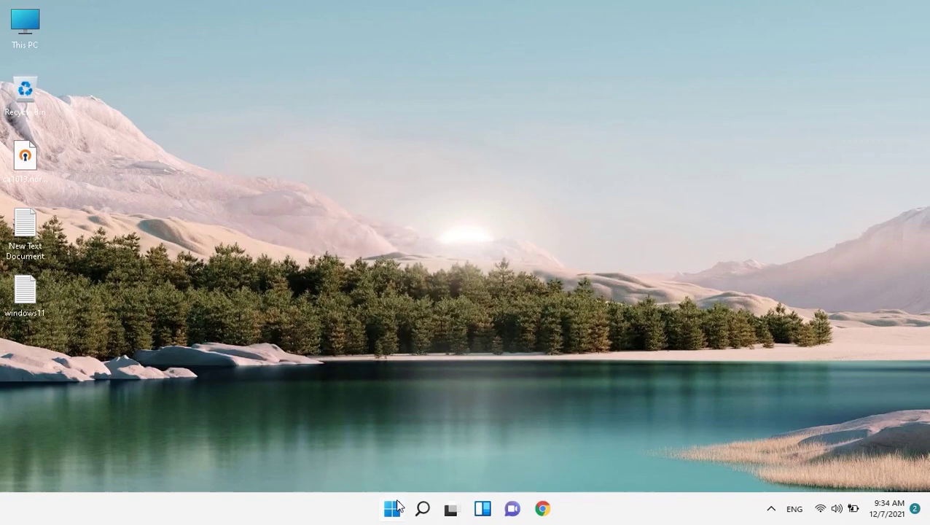
Search Windows for "network" and open Settings from the results.
left_click(392, 509)
type("de")
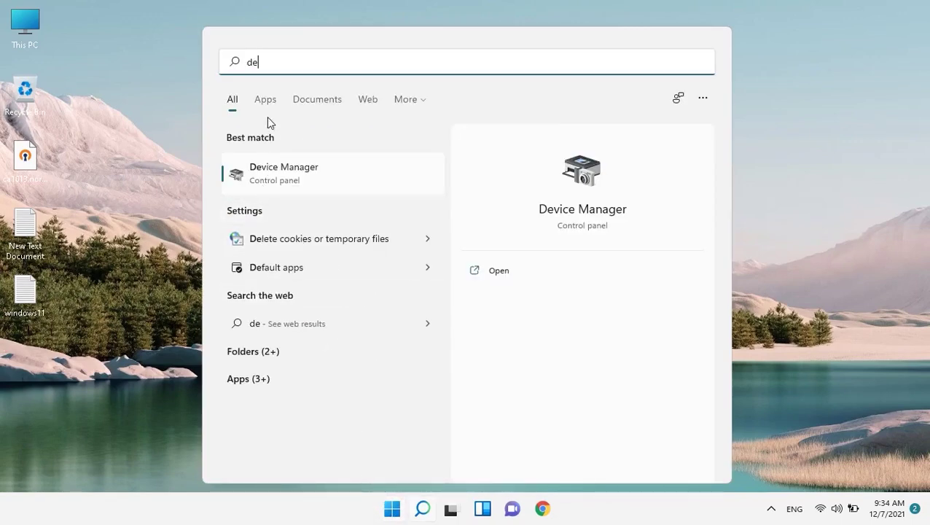
double_click(265, 67)
type("ne")
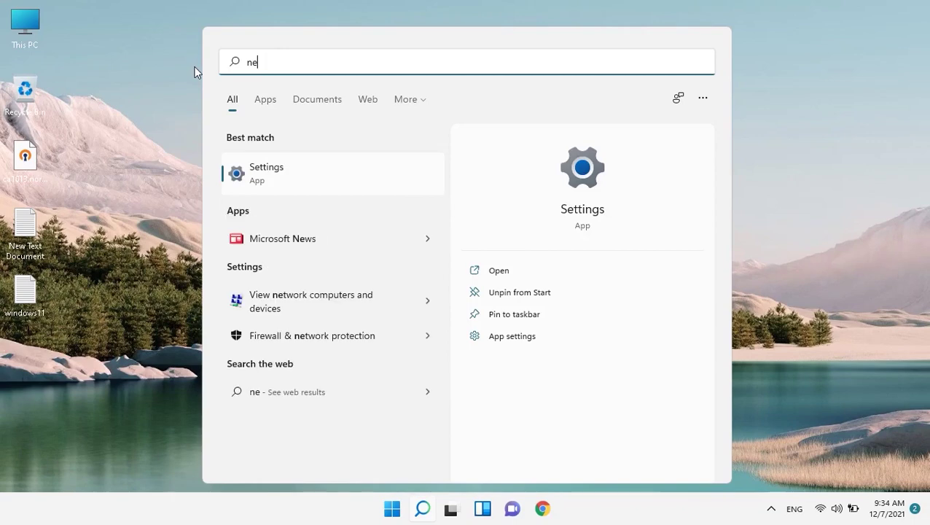
type("twork")
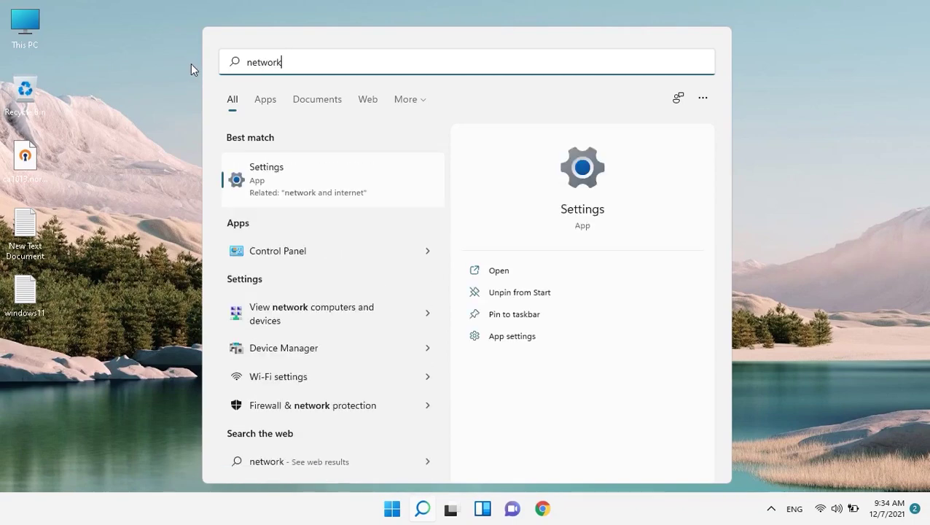
left_click(284, 178)
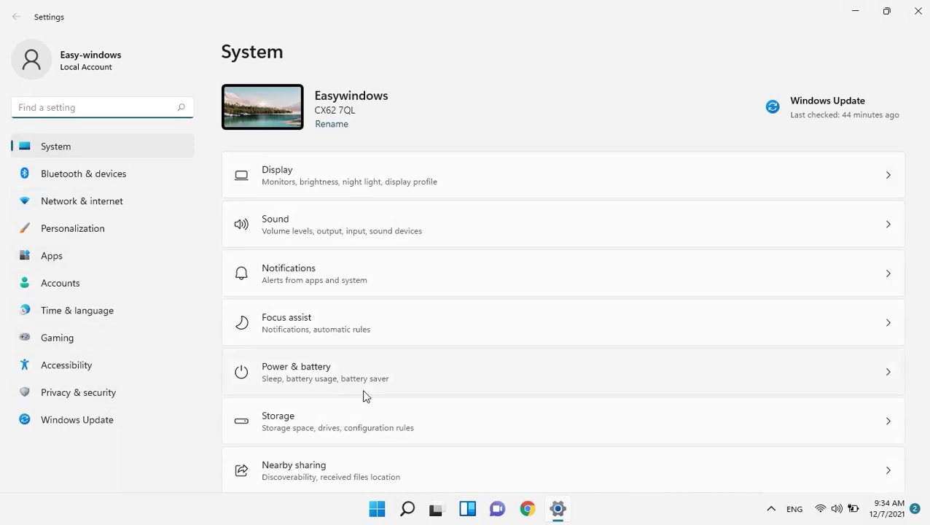
Go to the advanced network settings under Network & internet.
scroll(363, 394, "down", 2)
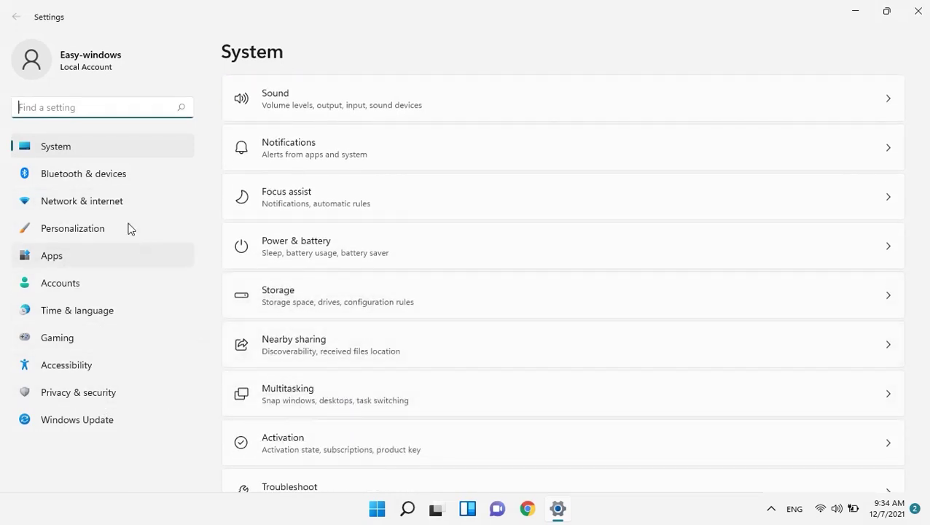
left_click(80, 205)
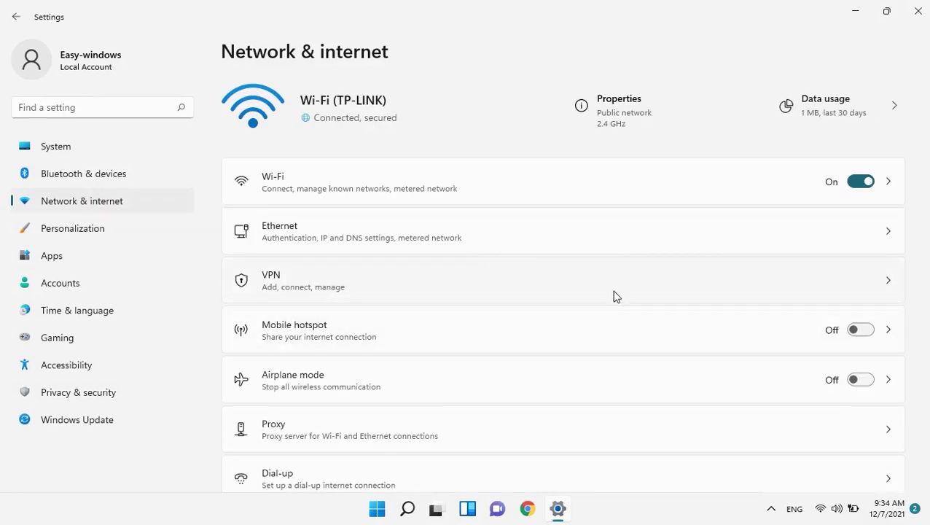
scroll(621, 282, "down", 2)
left_click(315, 442)
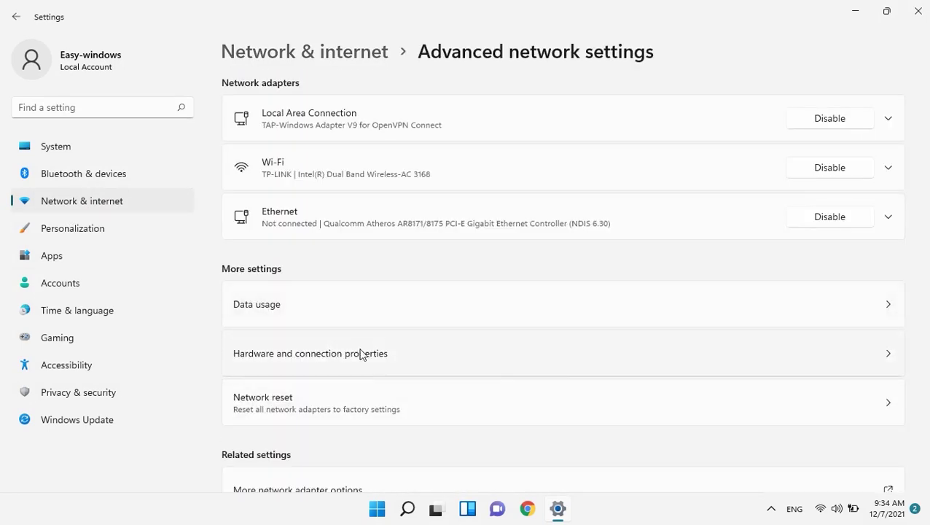
Start a network reset of all adapters and answer No to the reset confirmation.
left_click(269, 405)
left_click(873, 175)
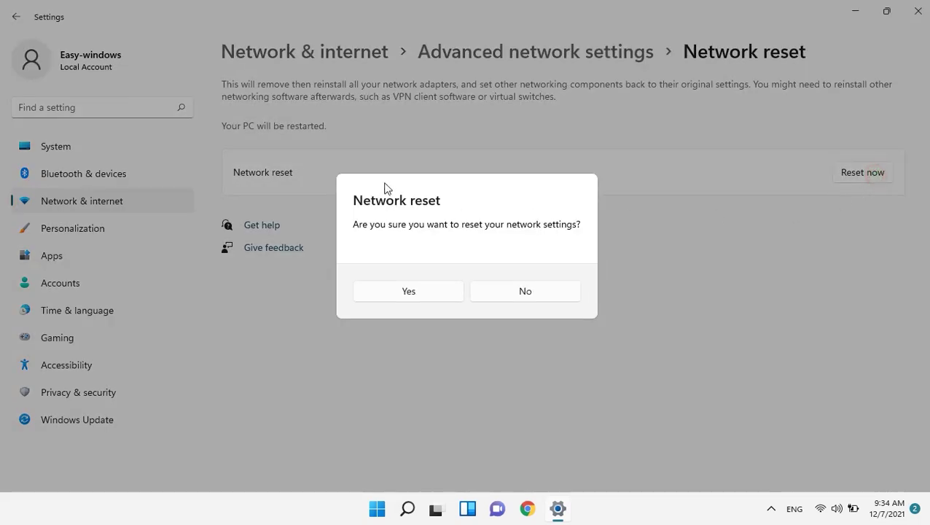
left_click(491, 290)
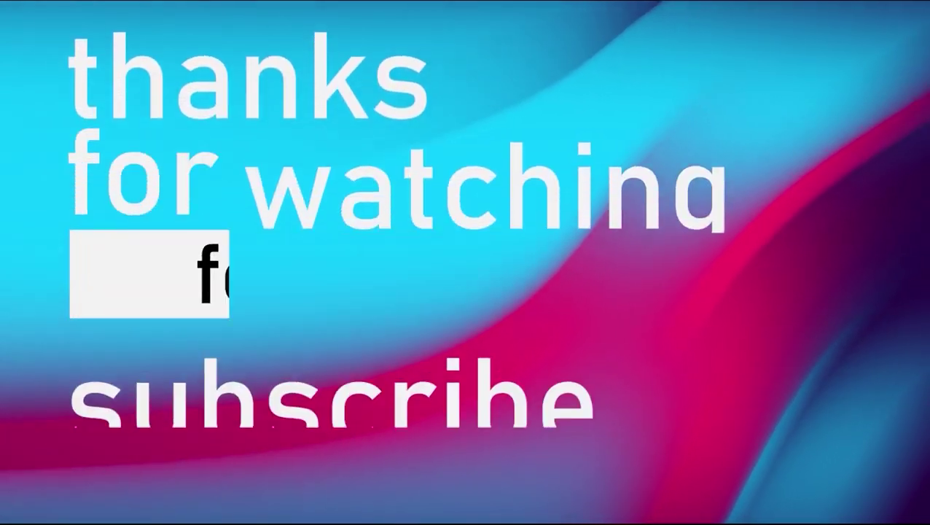